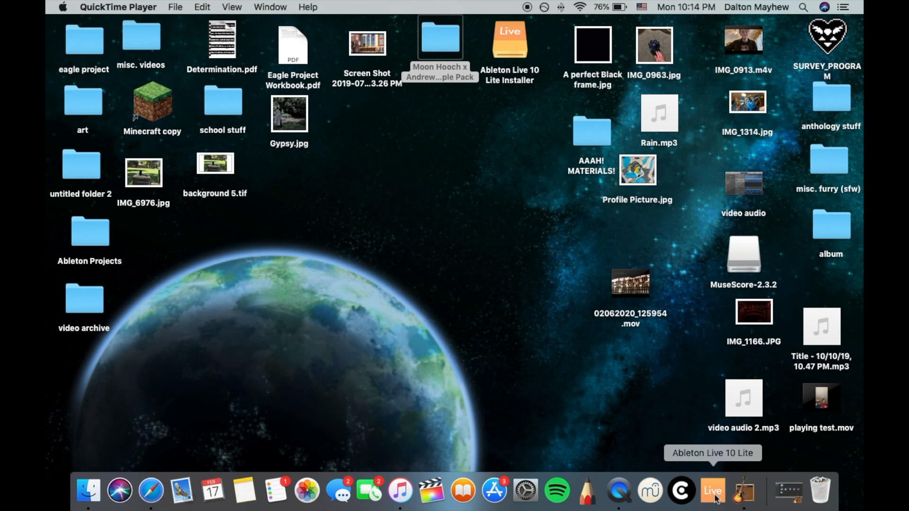
Launch GarageBand and create an empty project with a software instrument track
left_click(753, 498)
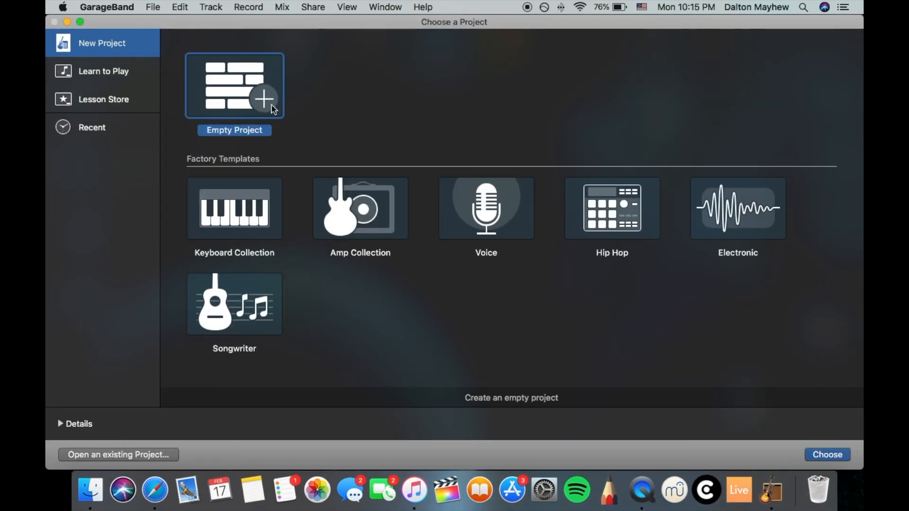
left_click(825, 455)
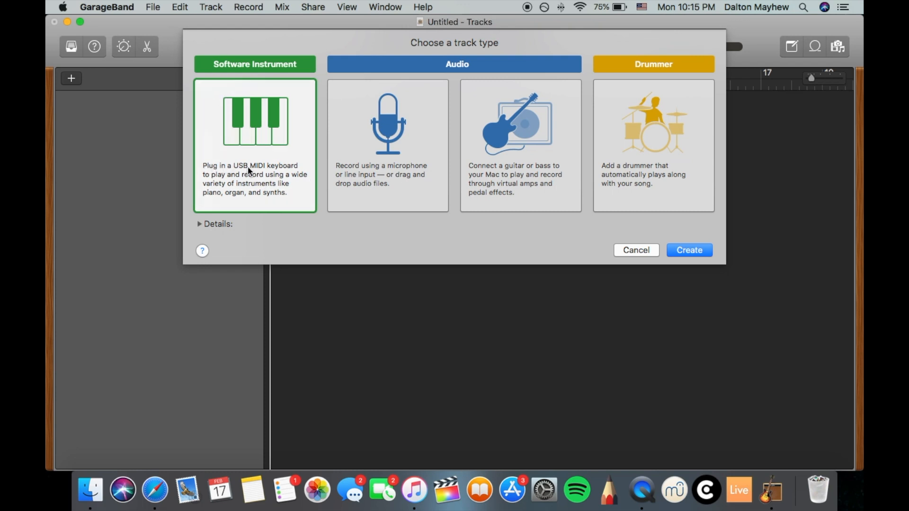
left_click(683, 252)
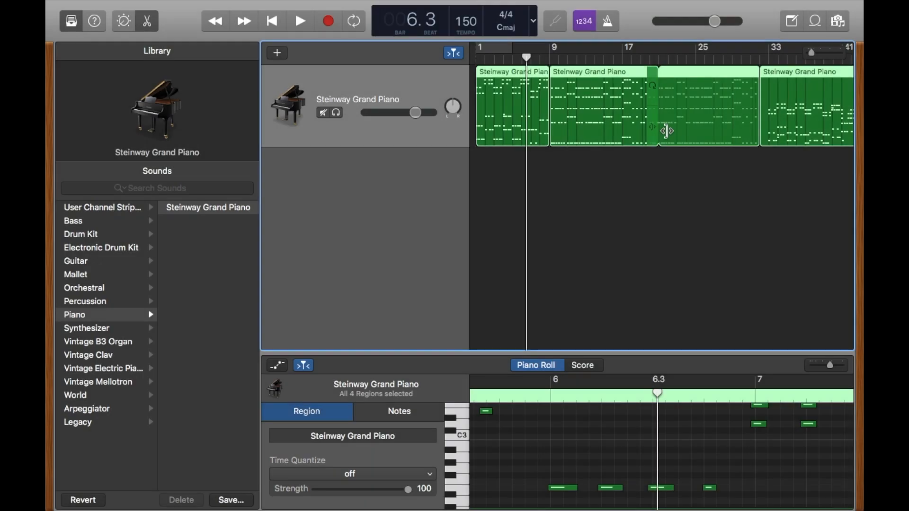
Look over the recorded Steinway Grand Piano regions along the timeline and enlarge the piano roll editor
scroll(646, 139, "down", 5)
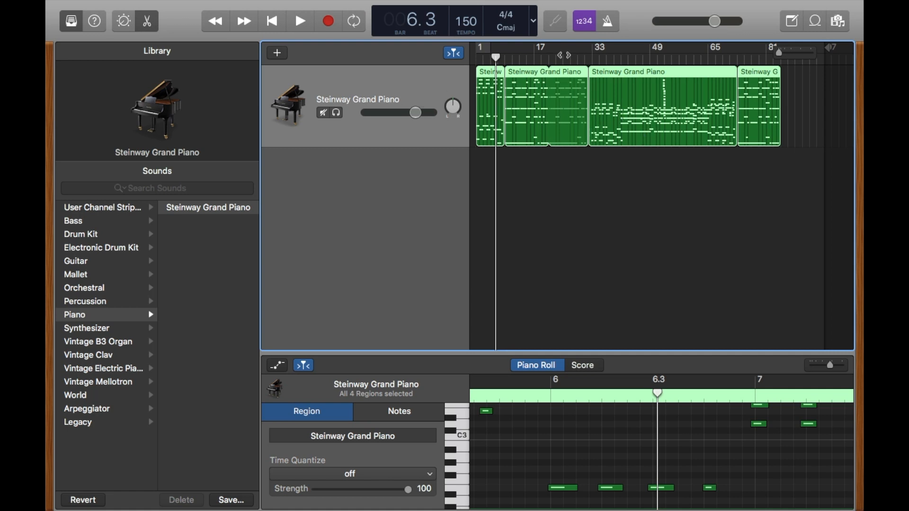
scroll(581, 125, "up", 5)
scroll(581, 126, "down", 5)
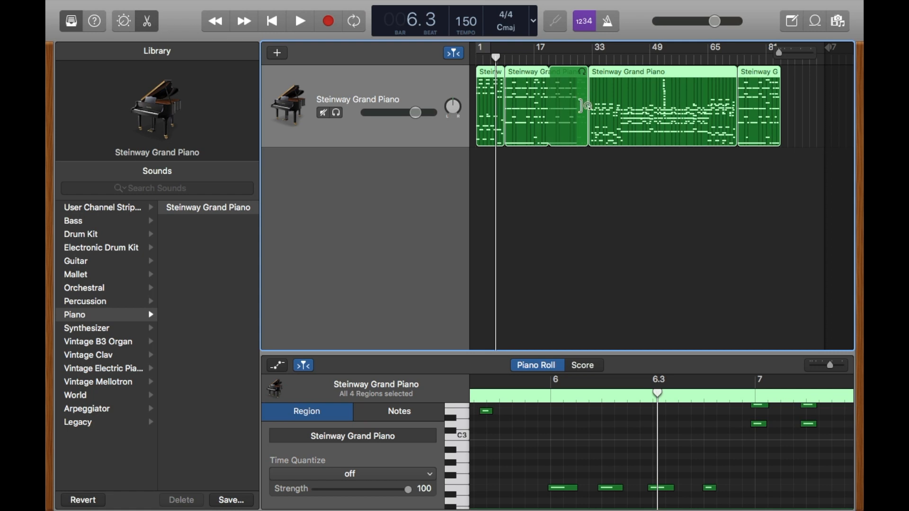
scroll(580, 105, "up", 2)
scroll(586, 106, "up", 4)
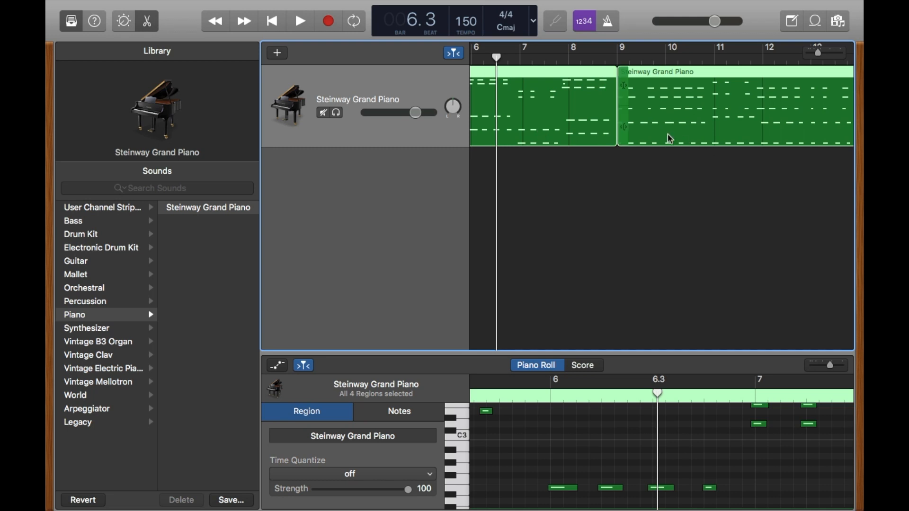
scroll(668, 138, "right", 10)
scroll(682, 122, "right", 10)
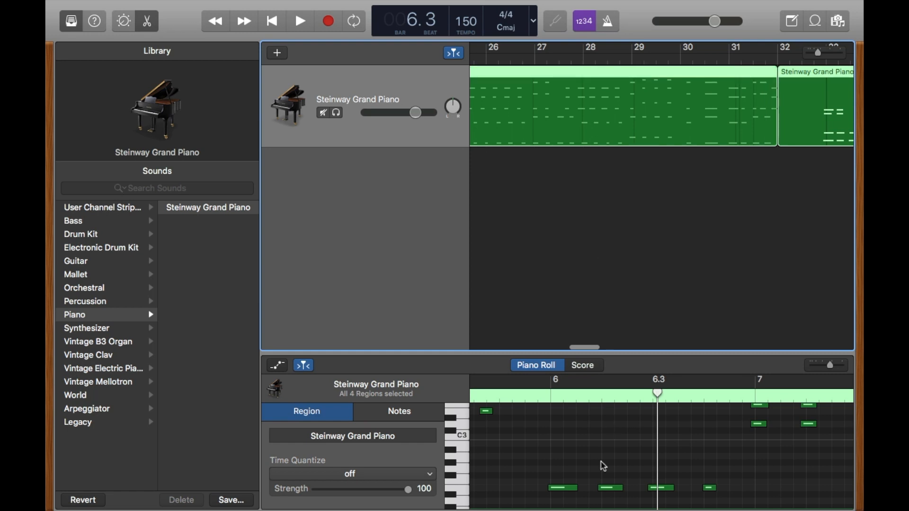
scroll(603, 463, "down", 2)
left_click_drag(630, 366, 634, 217)
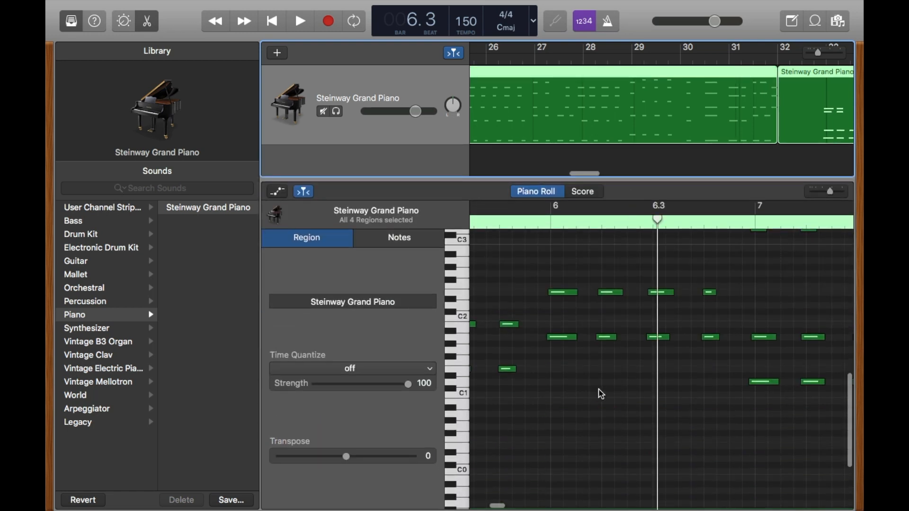
Examine the recorded notes between bars 7 and 17 in the piano roll for wrongly played ones
scroll(602, 393, "left", 5)
scroll(608, 392, "right", 10)
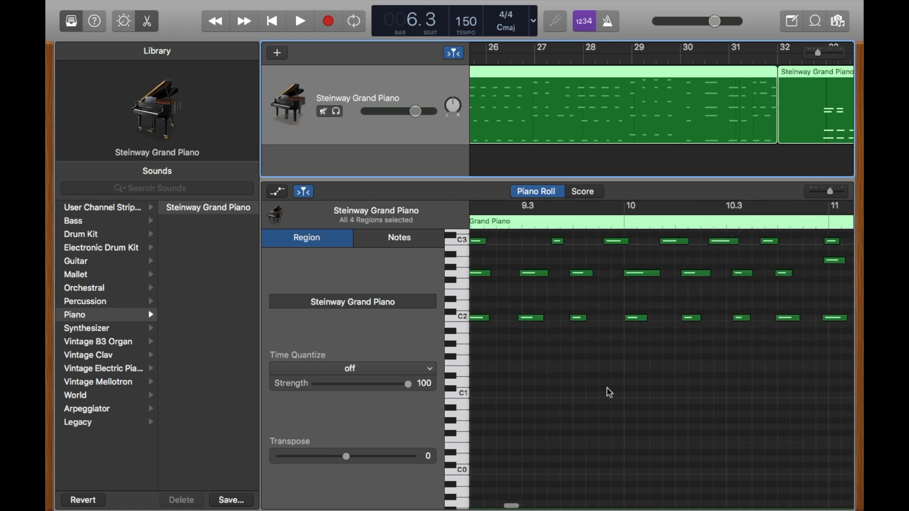
scroll(613, 386, "up", 5)
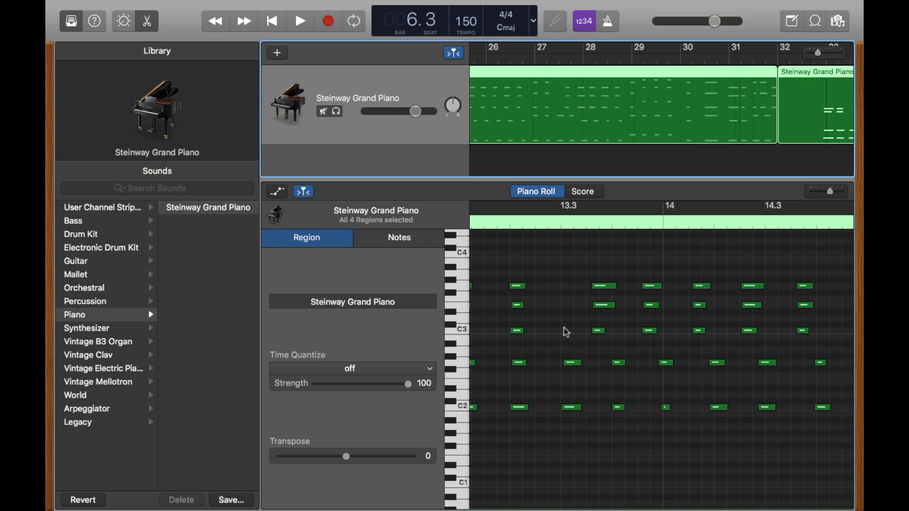
scroll(568, 331, "right", 6)
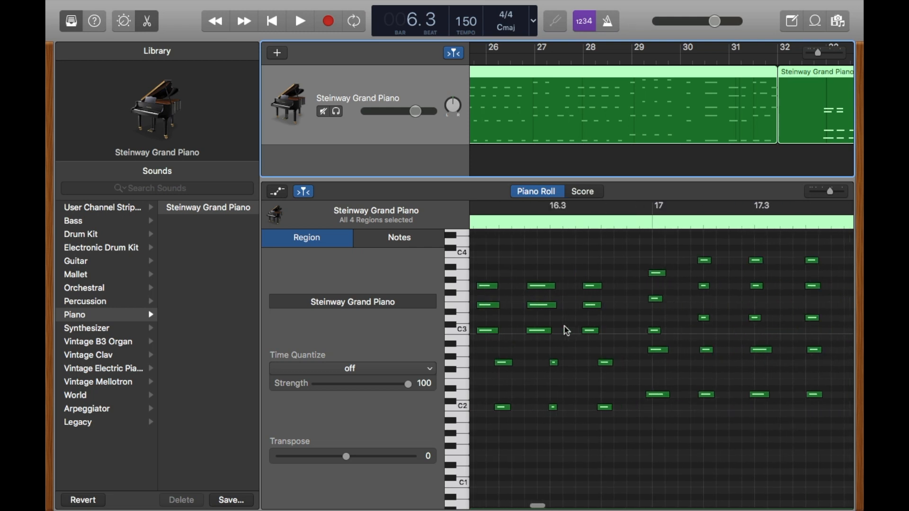
scroll(568, 331, "left", 4)
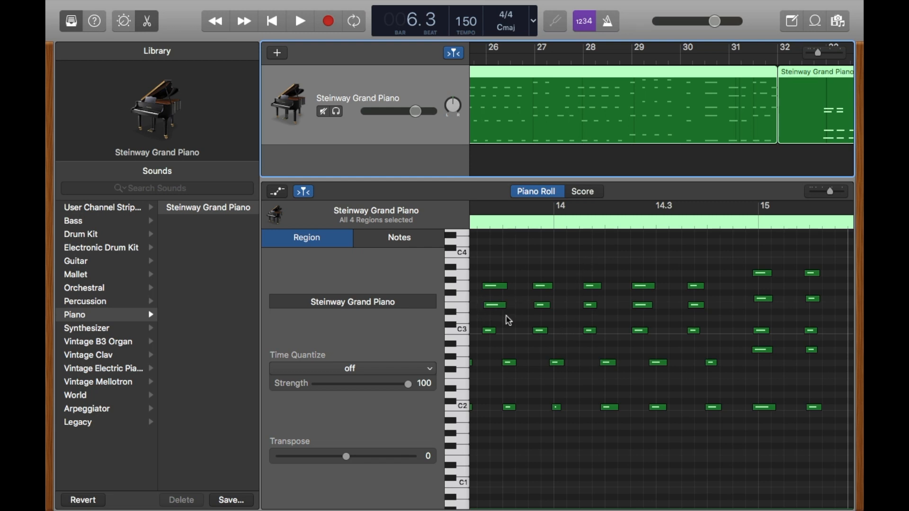
scroll(562, 321, "left", 10)
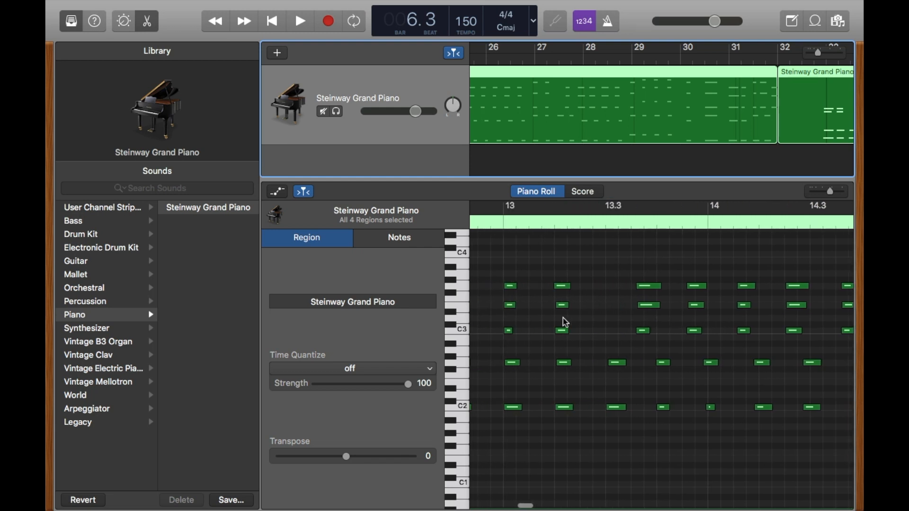
scroll(566, 322, "left", 15)
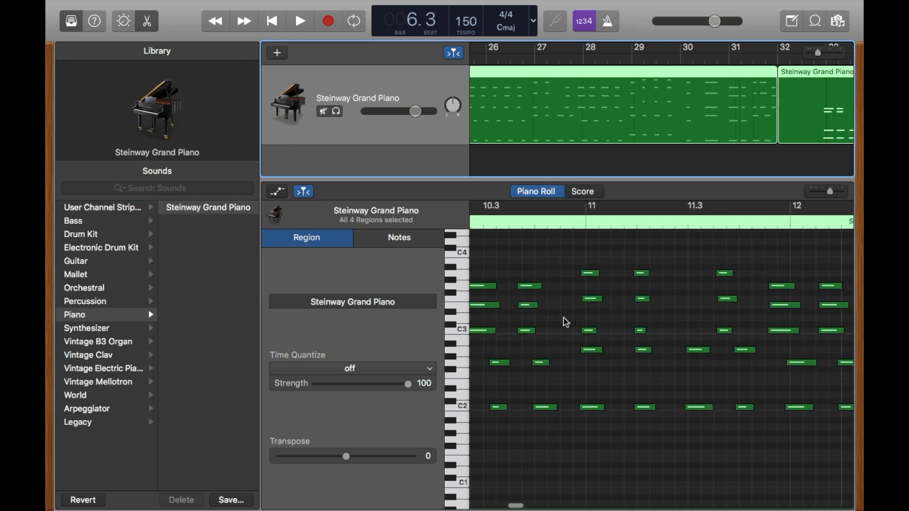
scroll(567, 322, "left", 10)
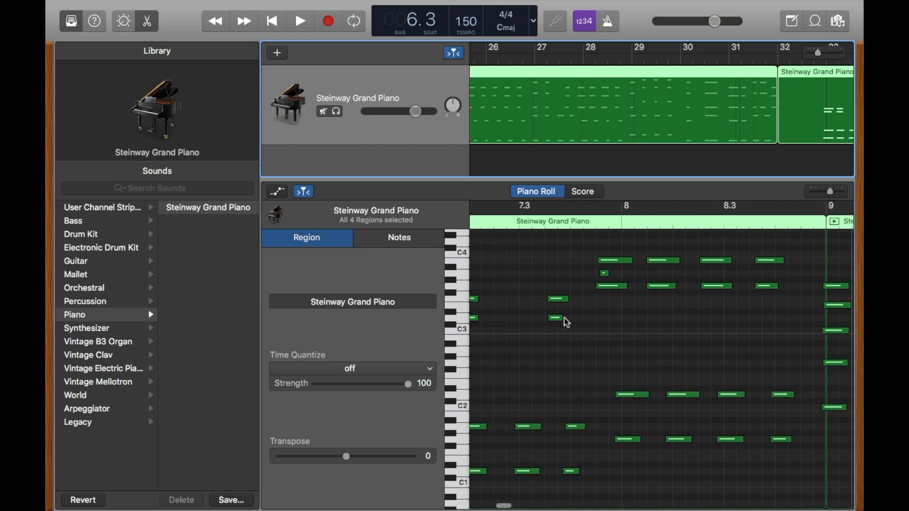
scroll(594, 321, "right", 1)
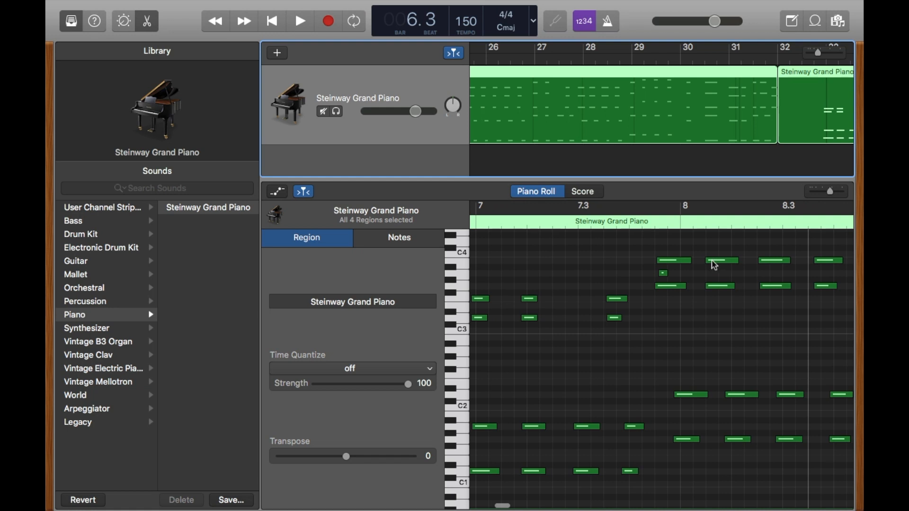
Delete the stray very short note just before bar 8 and play back the passage around it
left_click(664, 273)
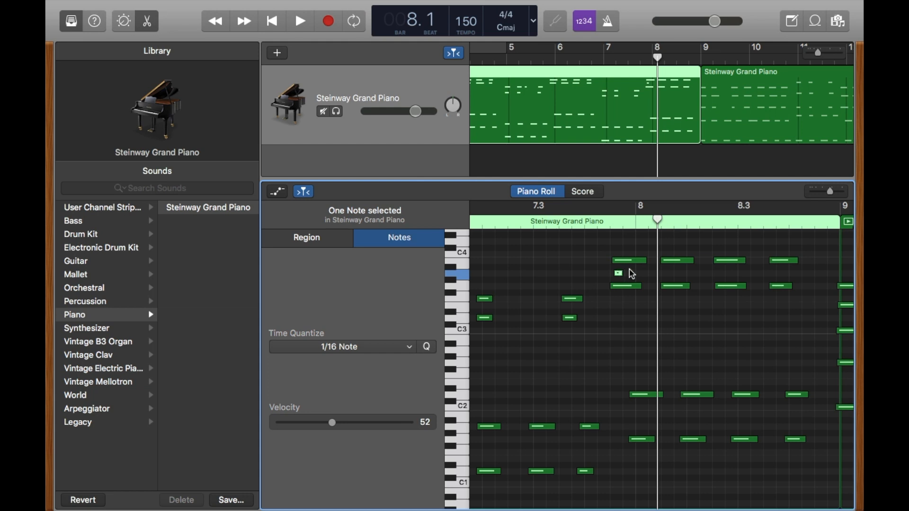
key("Delete")
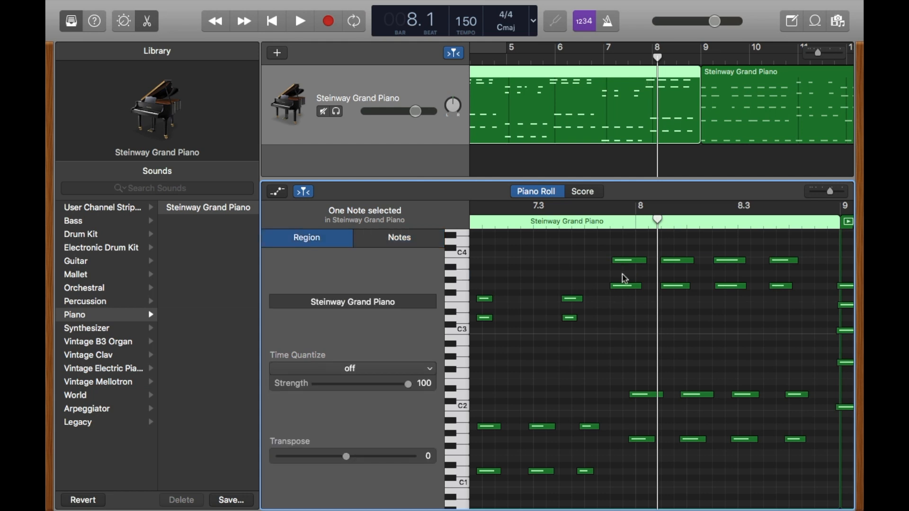
left_click(615, 260)
key("space")
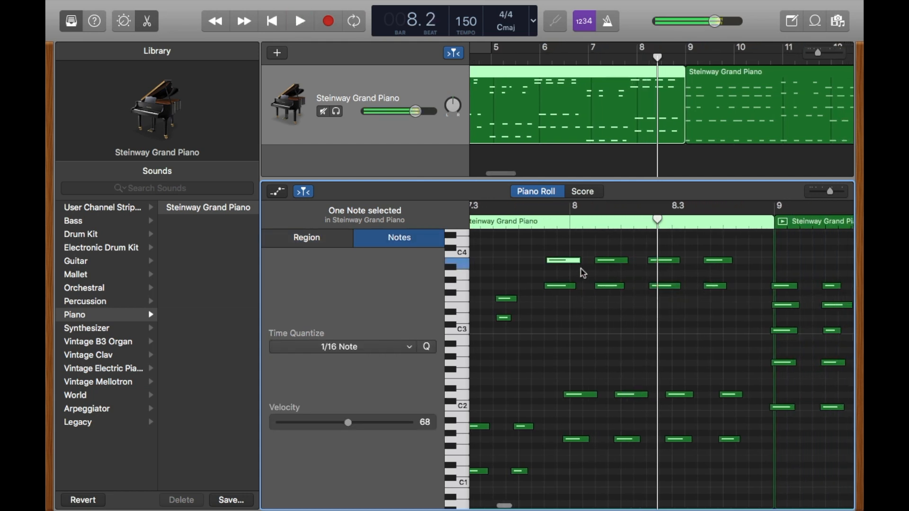
Check the notes in the first eight bars of the piano roll for further stray notes
left_click(557, 316)
scroll(553, 305, "left", 8)
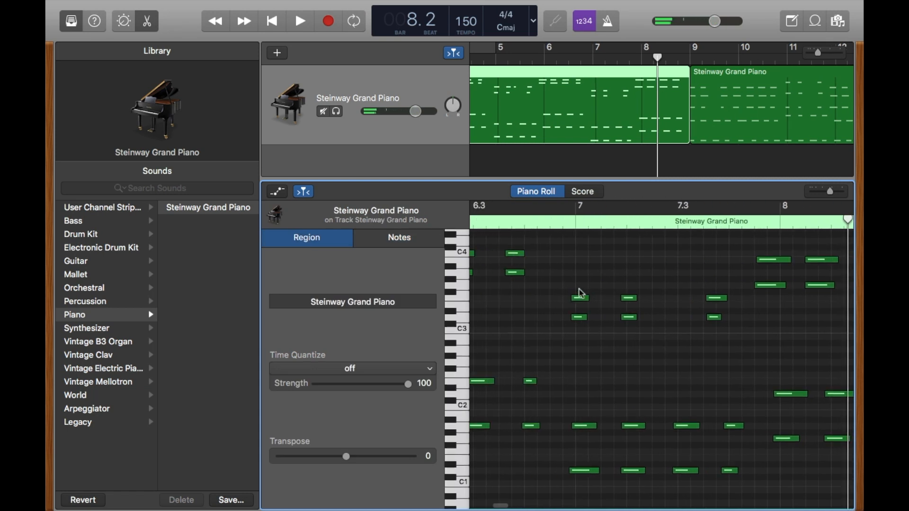
scroll(581, 294, "left", 10)
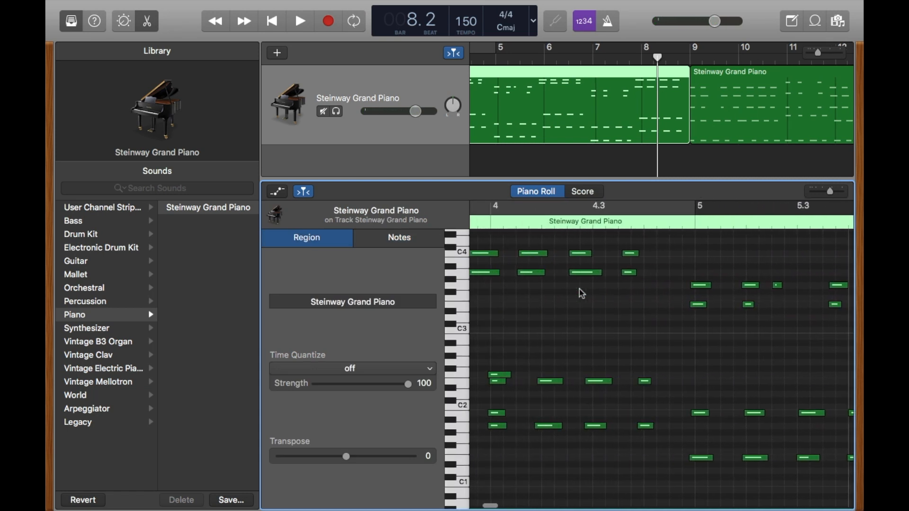
scroll(582, 294, "right", 3)
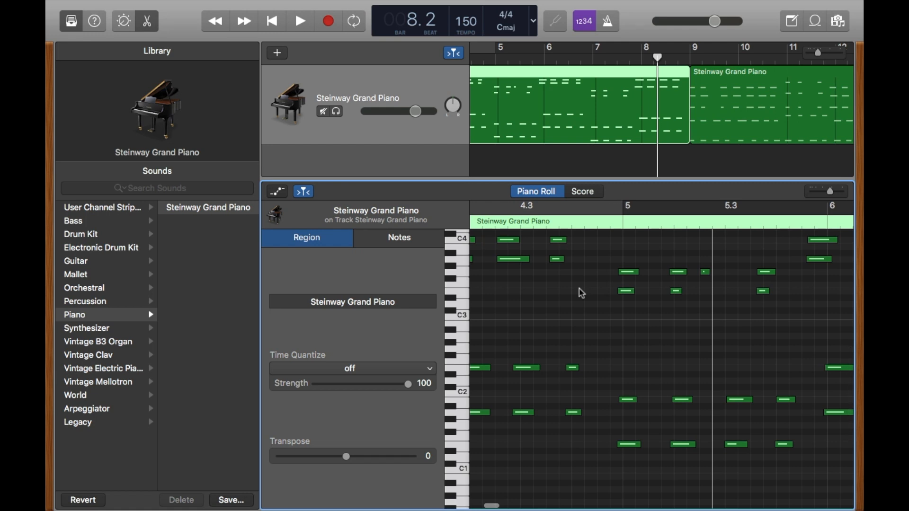
scroll(582, 294, "left", 6)
scroll(582, 294, "right", 3)
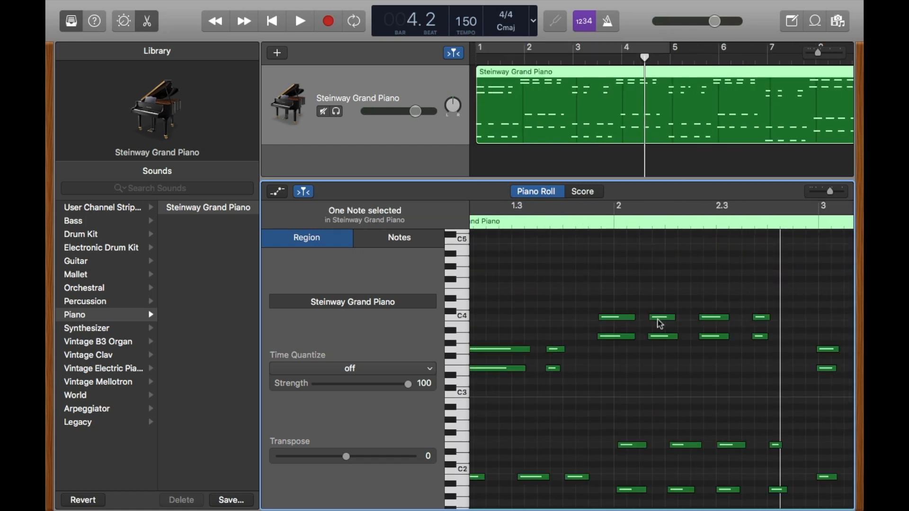
Quantize the first piano region, covering bars 1 to 9, to 1/8 Triplet (1/12)
scroll(661, 324, "right", 2)
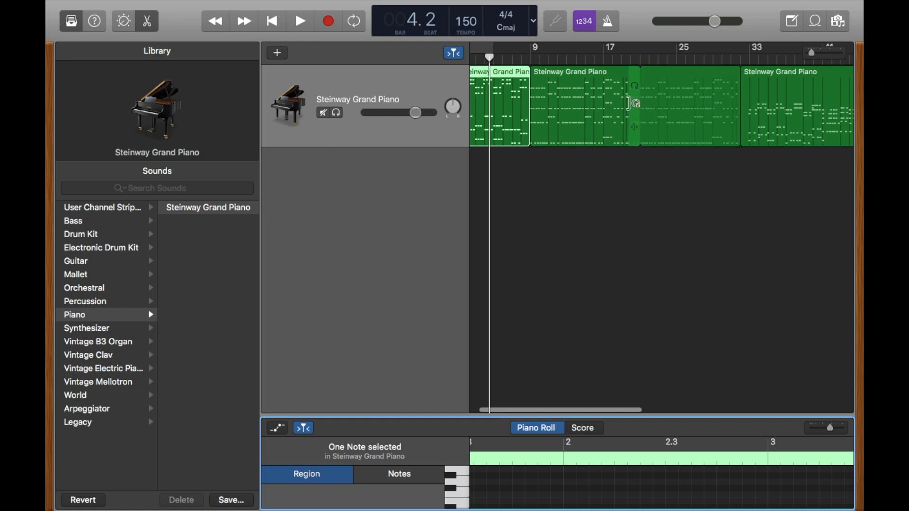
scroll(634, 106, "left", 2)
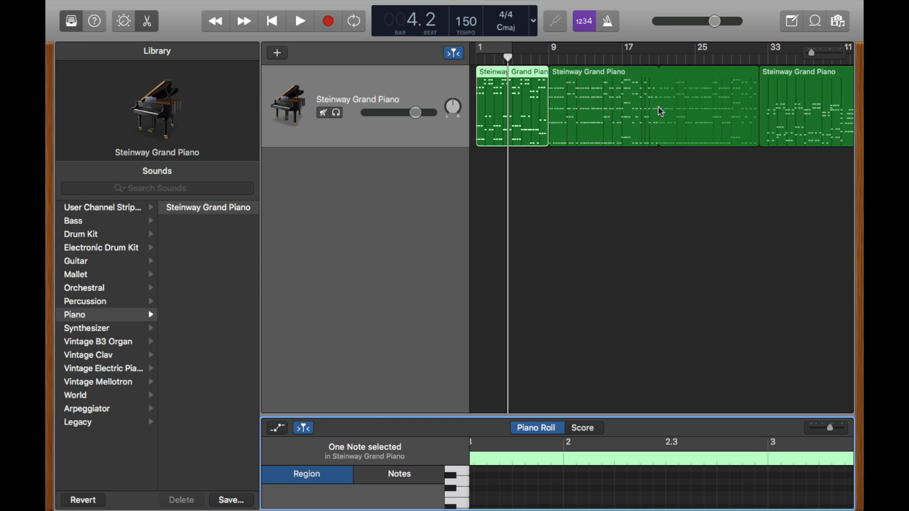
scroll(654, 108, "right", 6)
scroll(661, 108, "right", 10)
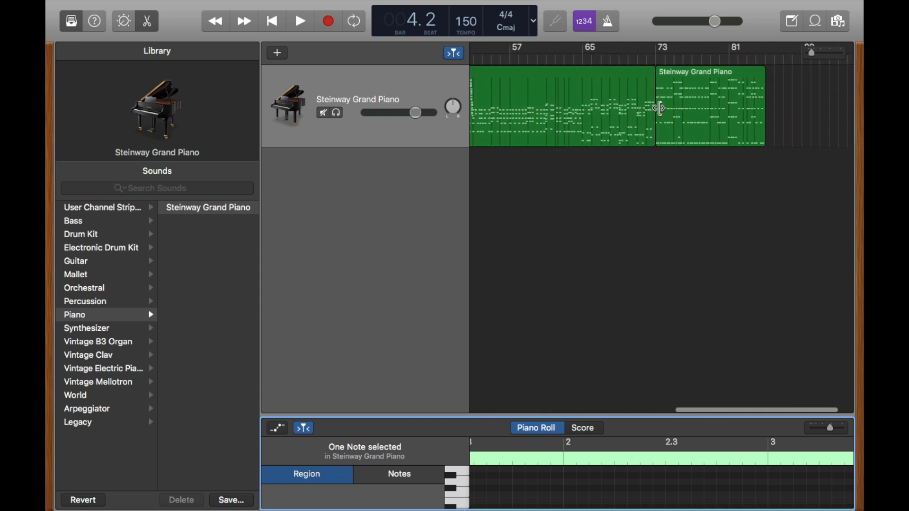
scroll(661, 108, "left", 15)
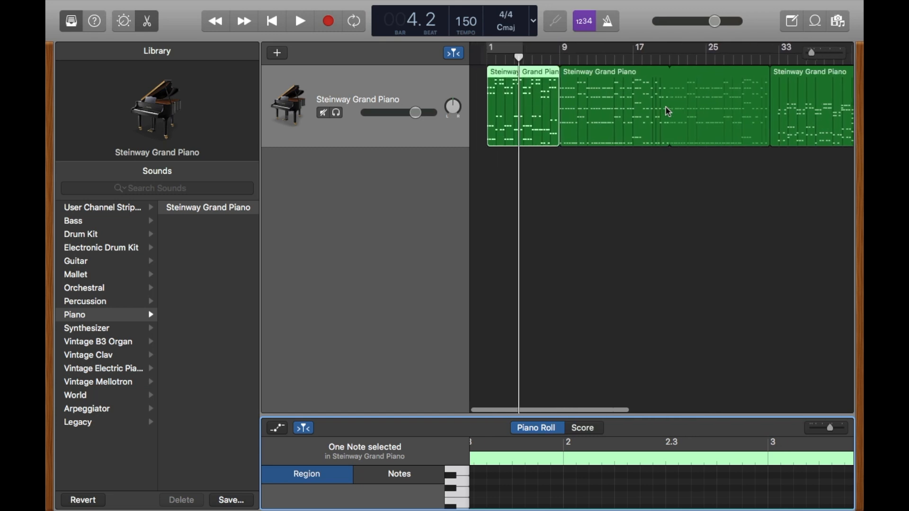
right_click(515, 99)
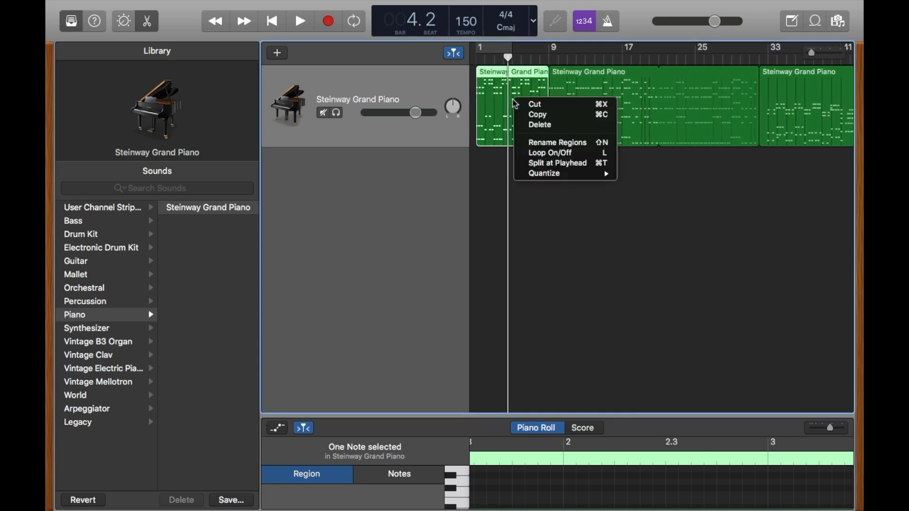
mouse_move(552, 183)
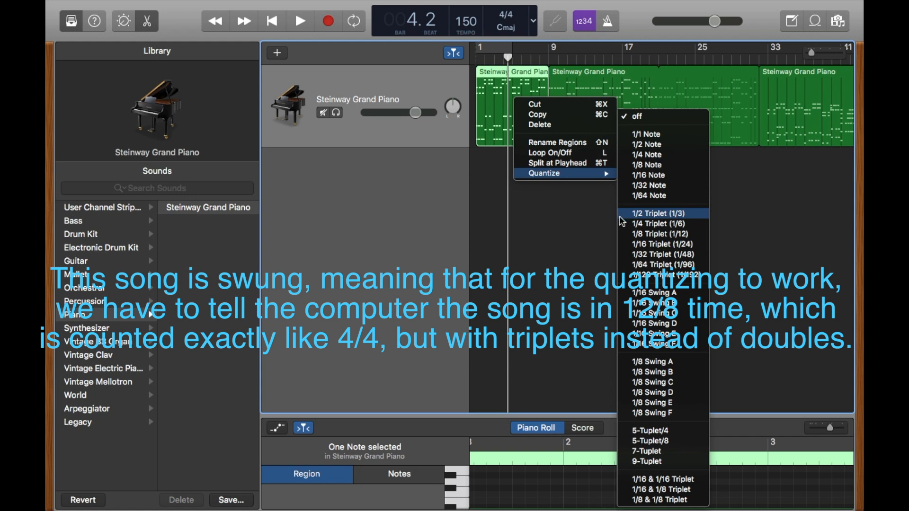
left_click(637, 244)
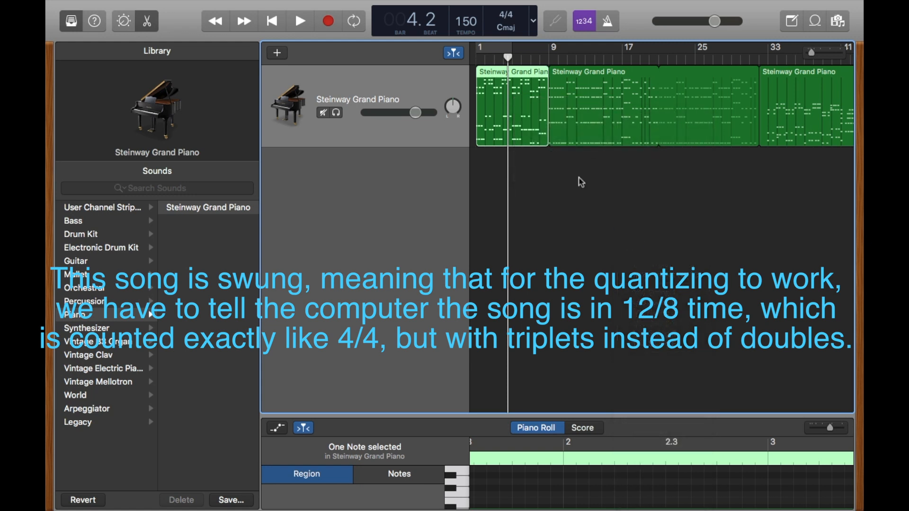
right_click(519, 86)
mouse_move(571, 160)
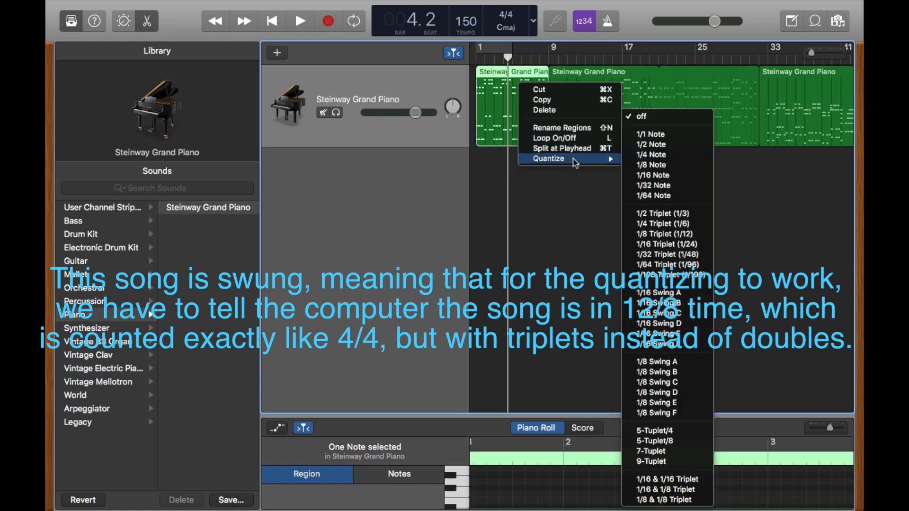
left_click(658, 235)
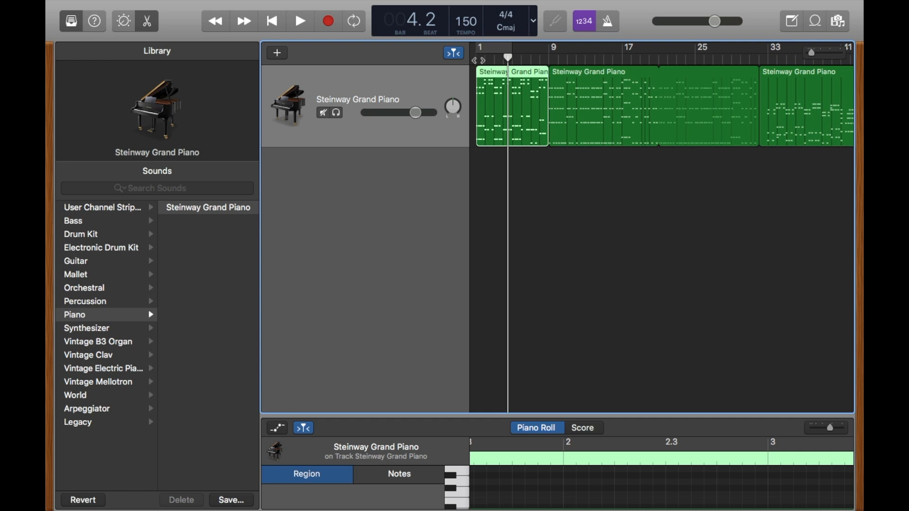
Play back a short passage of the quantized first region from bar 4 to check its timing
key("space")
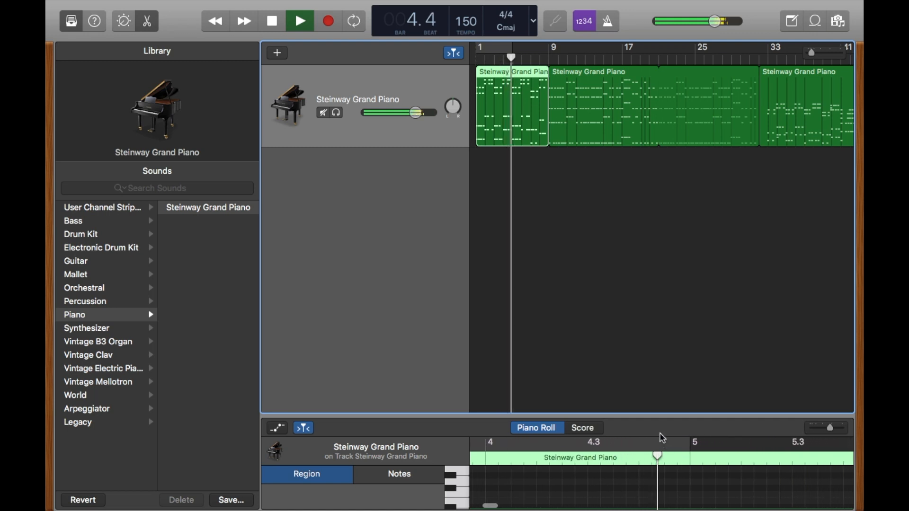
key("space")
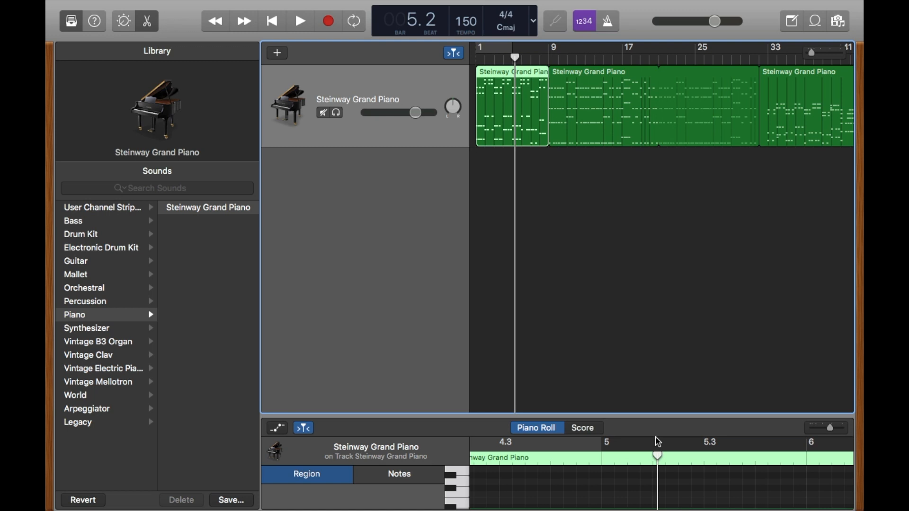
scroll(701, 133, "right", 10)
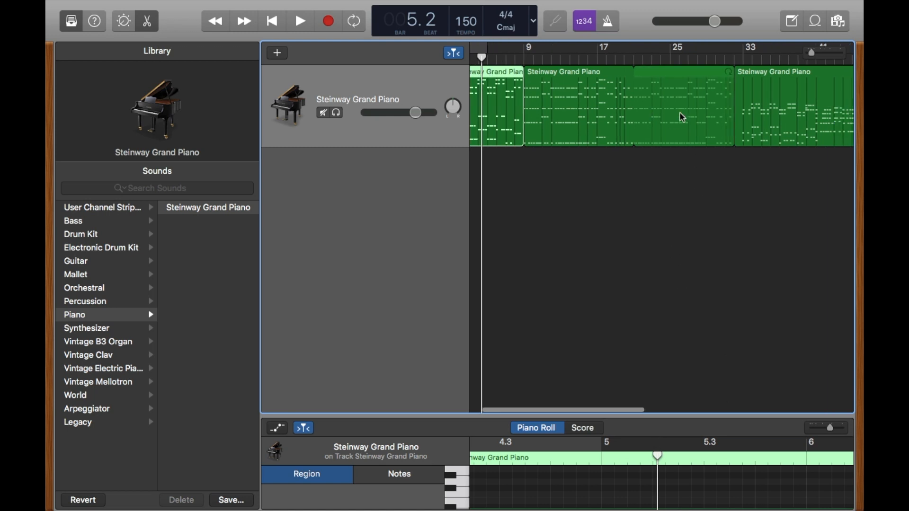
Quantize the second piano region, which starts at bar 9
scroll(683, 117, "right", 3)
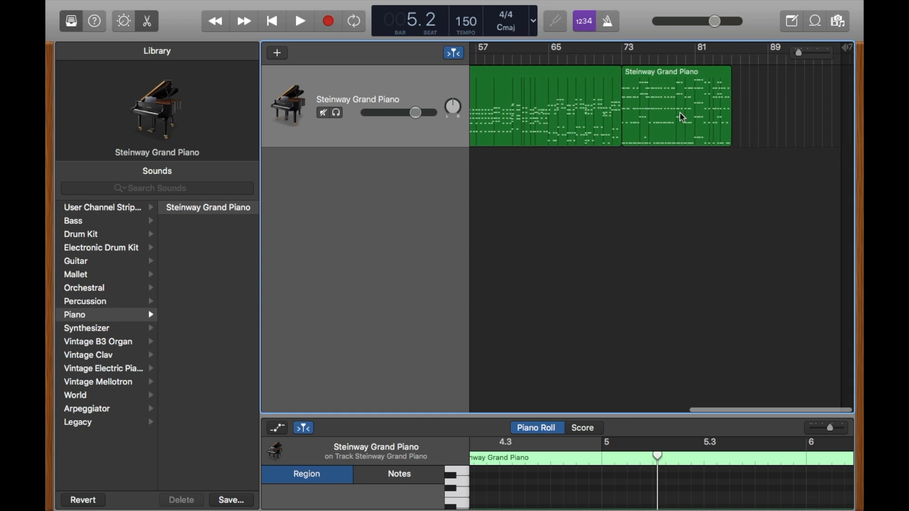
scroll(684, 118, "left", 15)
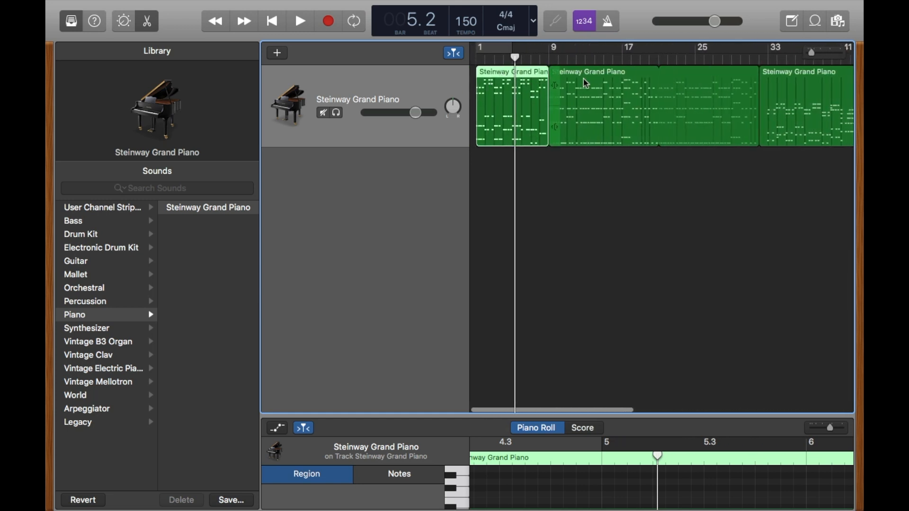
right_click(611, 77)
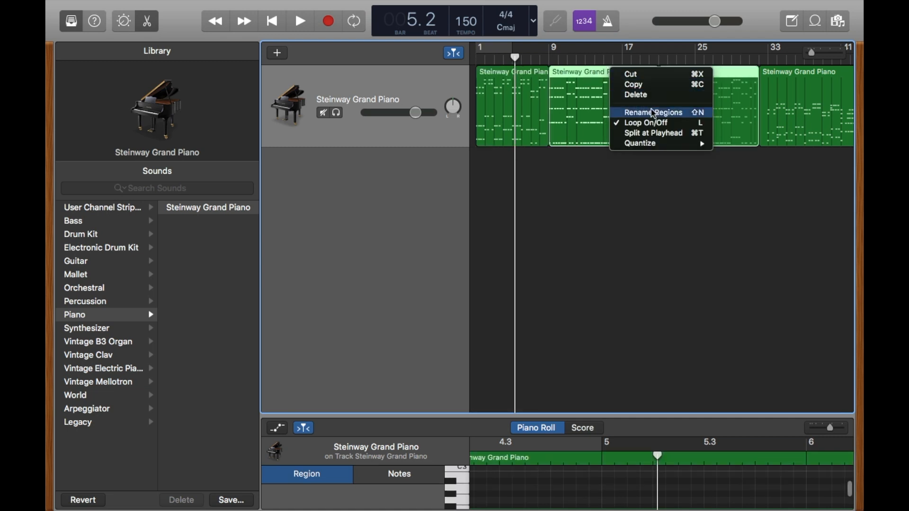
mouse_move(661, 151)
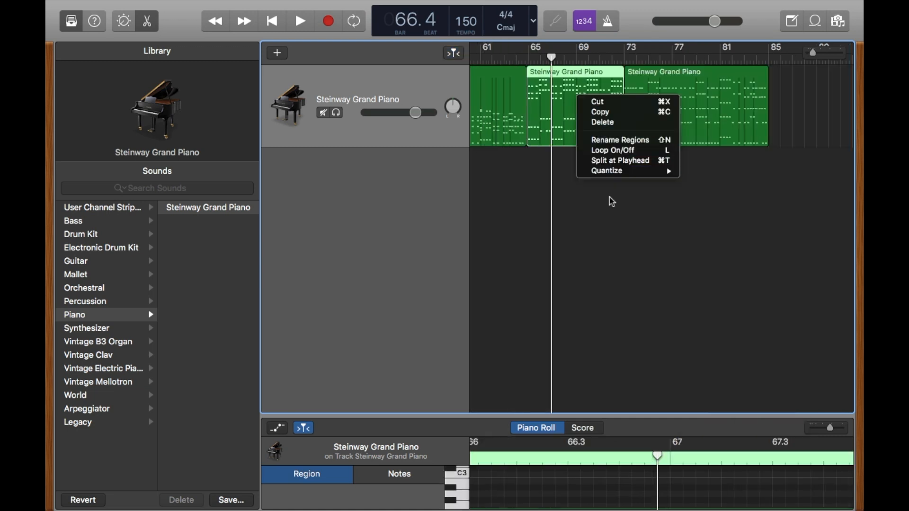
left_click(725, 128)
Add a new audio track below the piano track
scroll(598, 85, "left", 10)
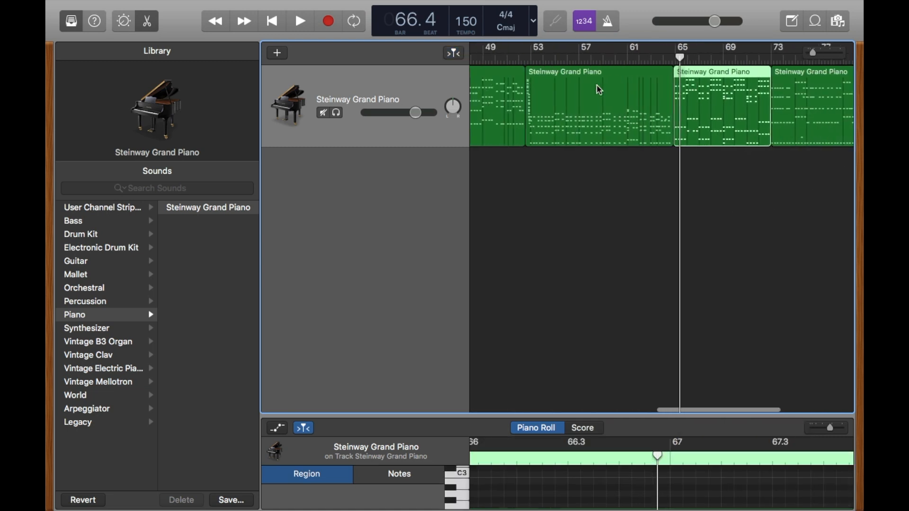
scroll(603, 89, "left", 4)
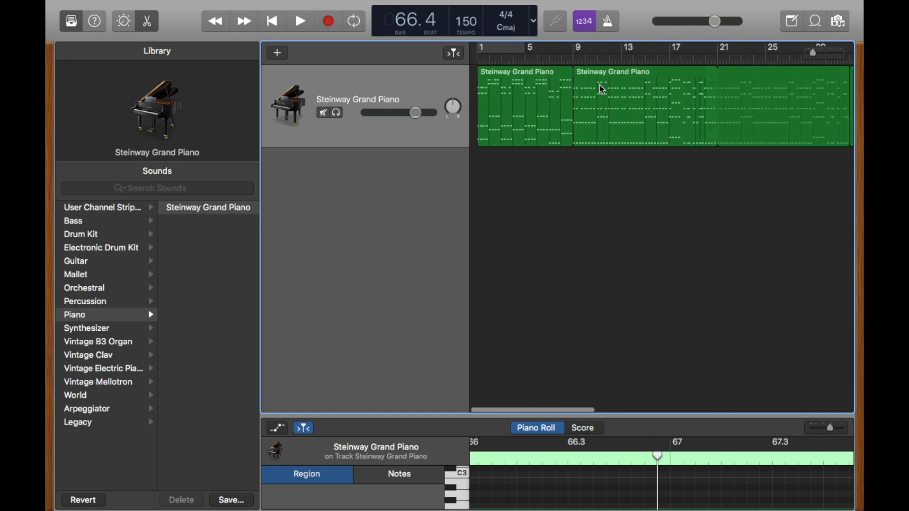
scroll(529, 93, "right", 8)
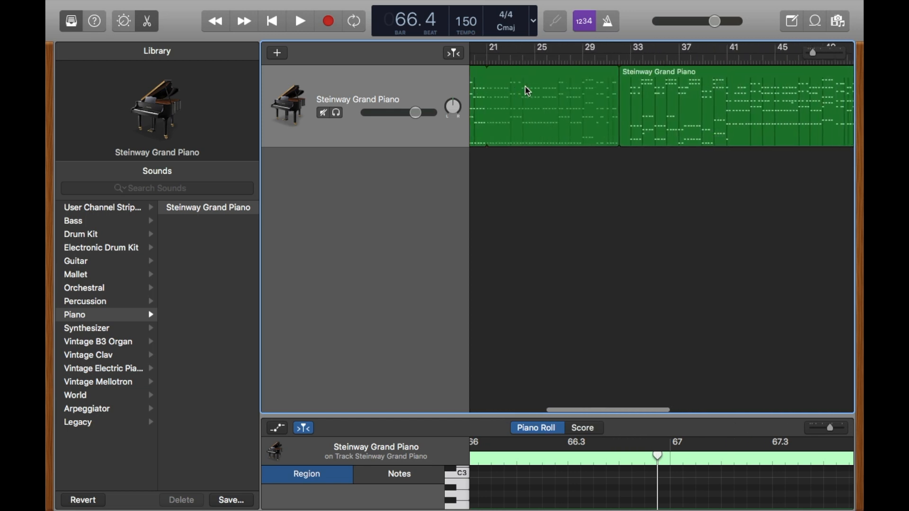
scroll(528, 90, "left", 9)
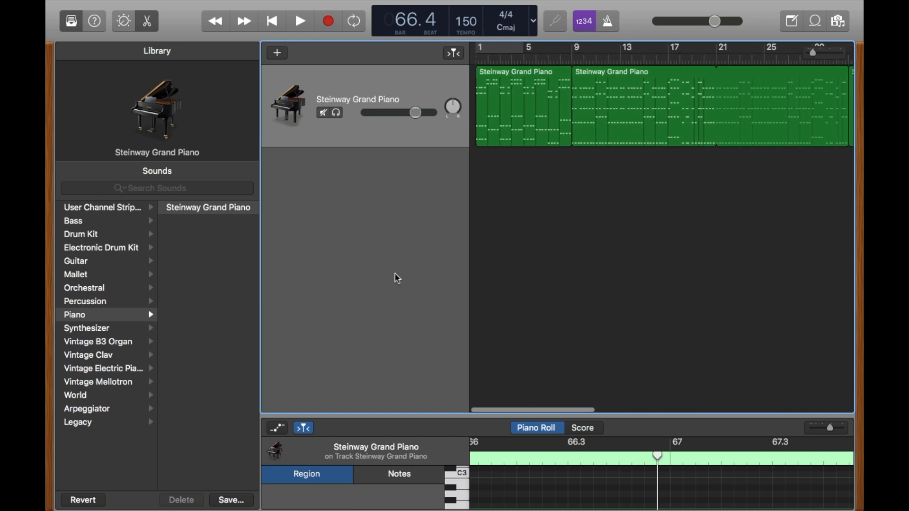
right_click(426, 179)
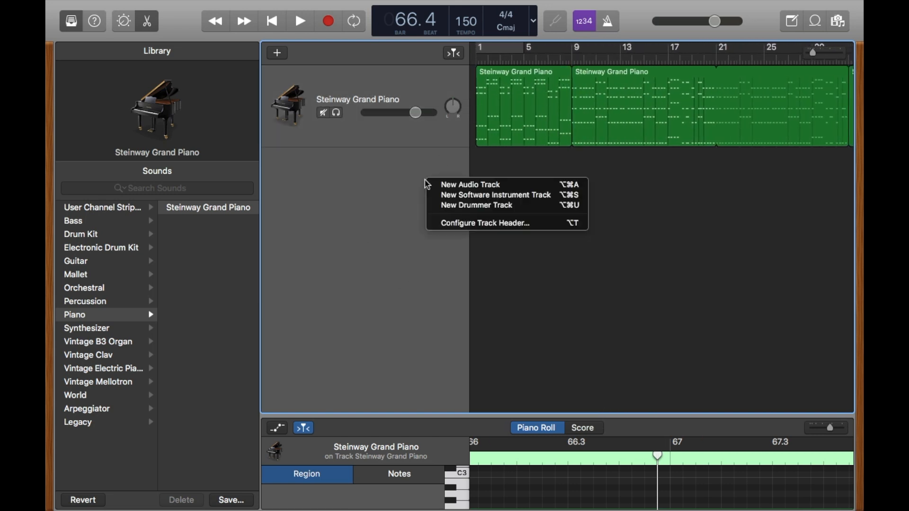
left_click(620, 259)
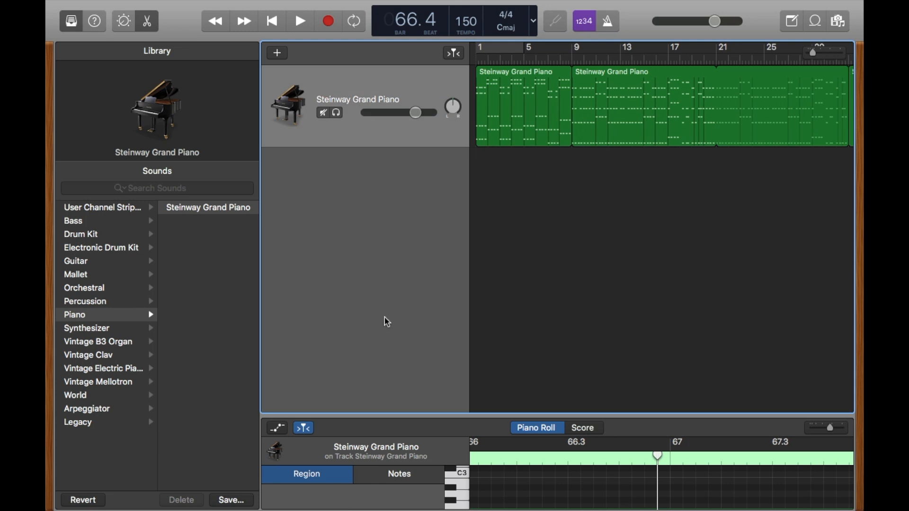
right_click(404, 179)
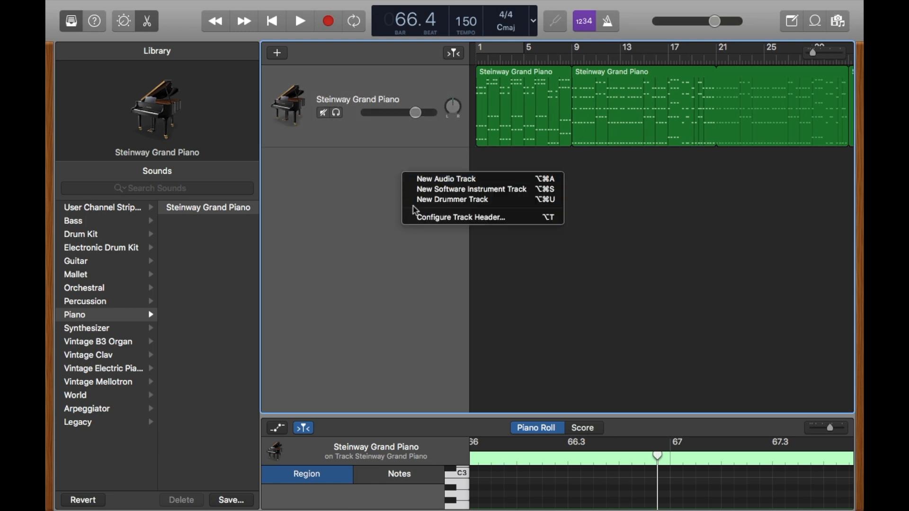
left_click(437, 180)
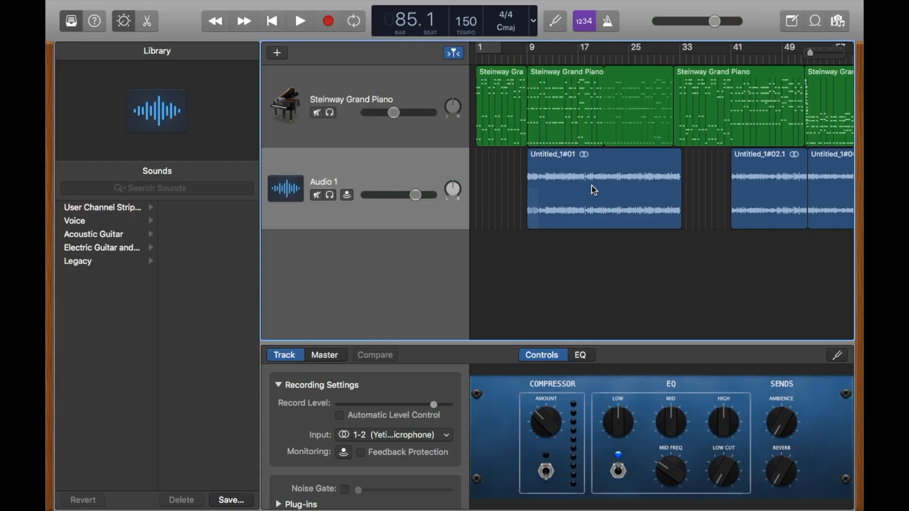
Rename the Audio 1 track as Guitar
scroll(595, 190, "right", 5)
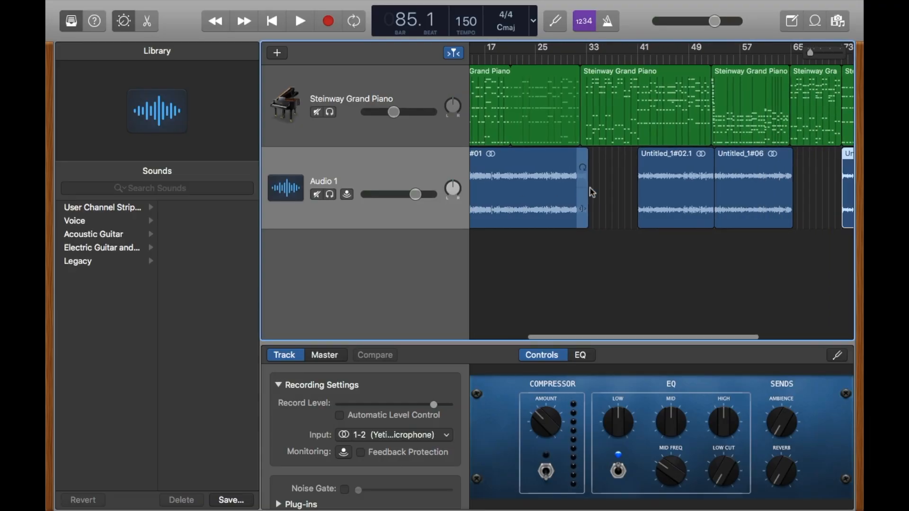
scroll(593, 192, "left", 5)
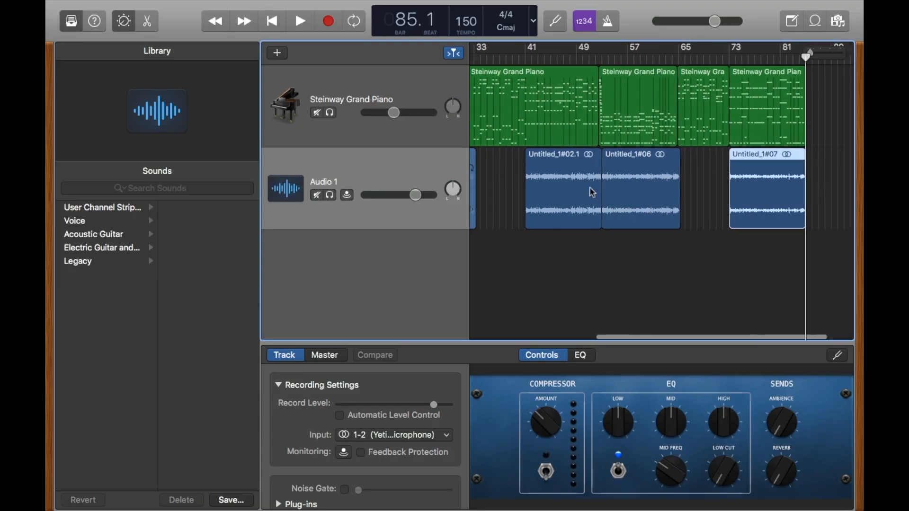
scroll(592, 192, "right", 5)
scroll(591, 191, "left", 5)
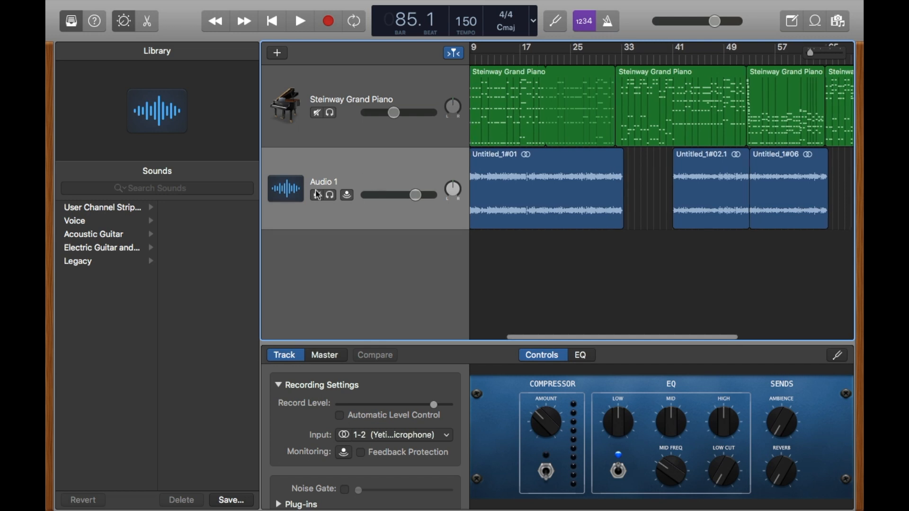
double_click(341, 182)
key("BackSpace")
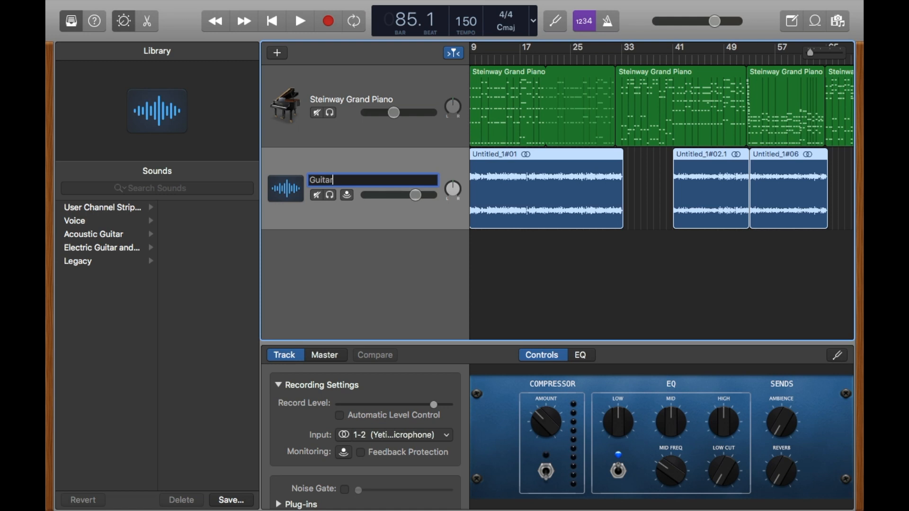
key("Return")
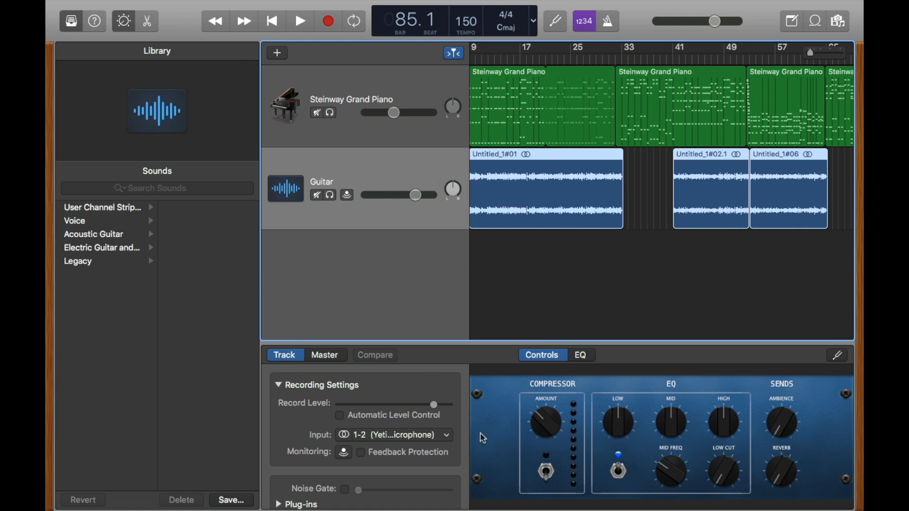
Open the first guitar region, starting at bar 9, in the audio editor
scroll(552, 237, "left", 5)
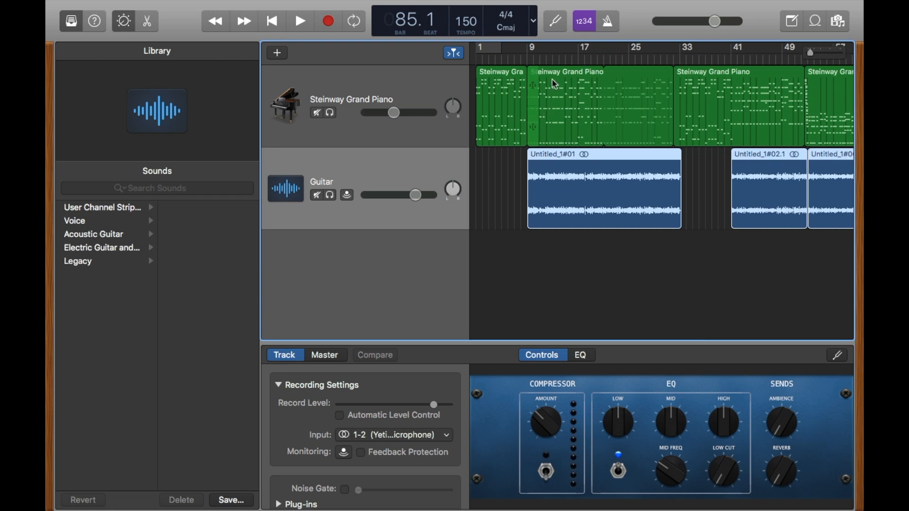
left_click(585, 74)
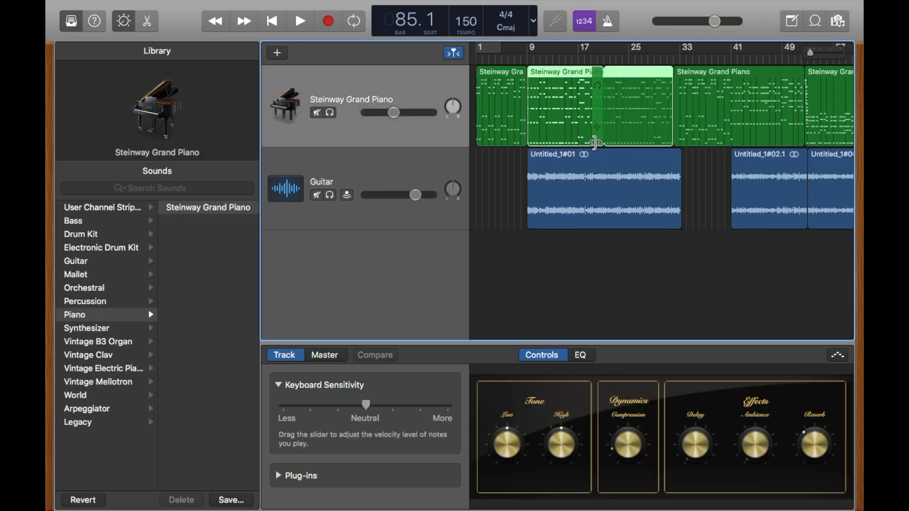
double_click(620, 183)
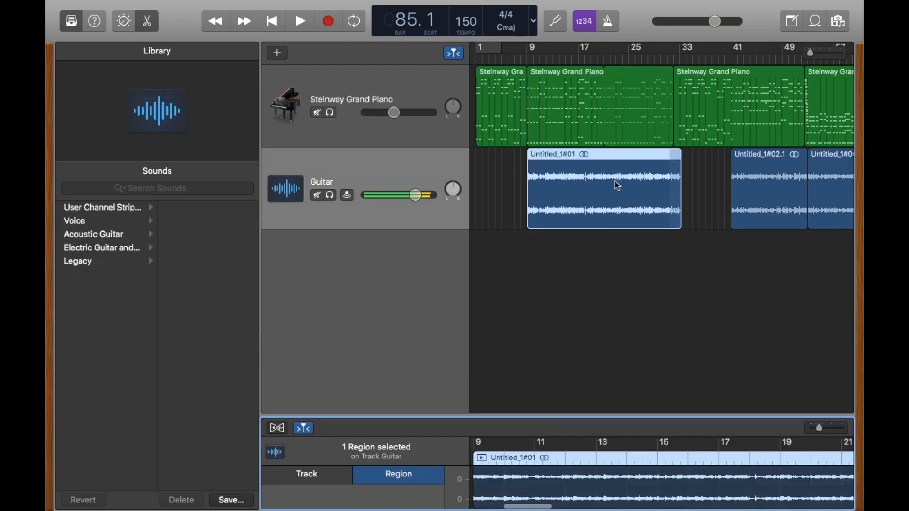
Play back the guitar and piano together from about bar 16 to check how they fit
scroll(614, 181, "up", 10)
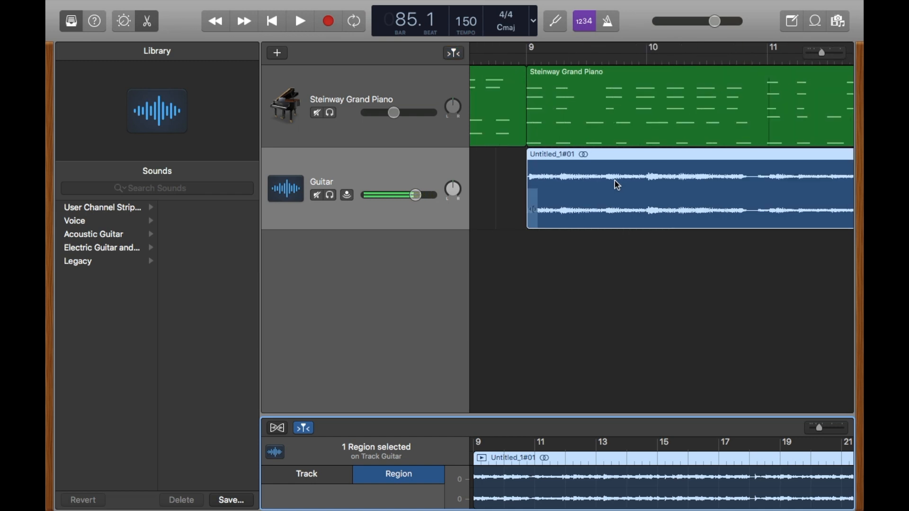
scroll(638, 183, "right", 10)
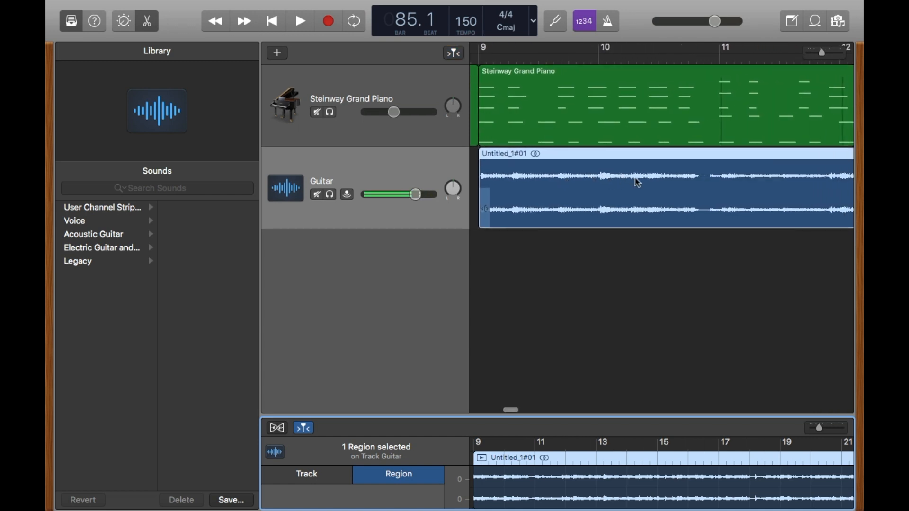
scroll(640, 199, "right", 8)
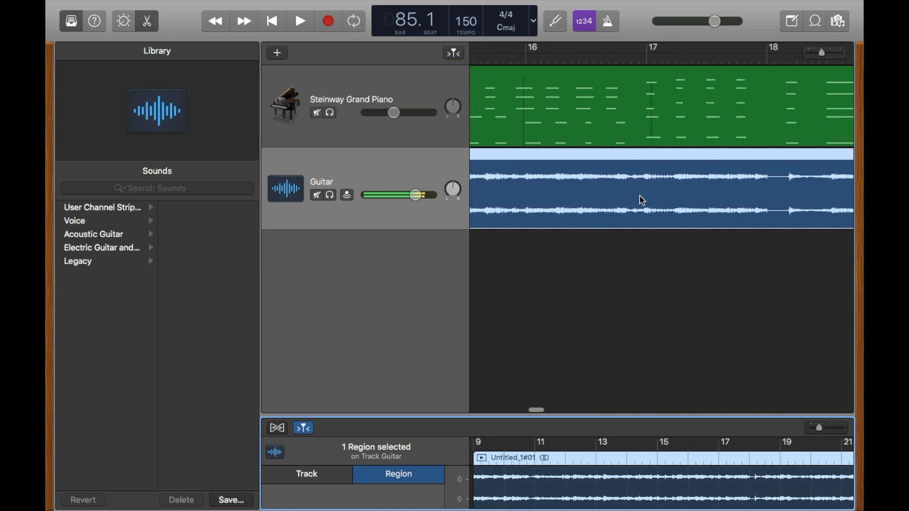
left_click(595, 55)
key("space")
key("space")
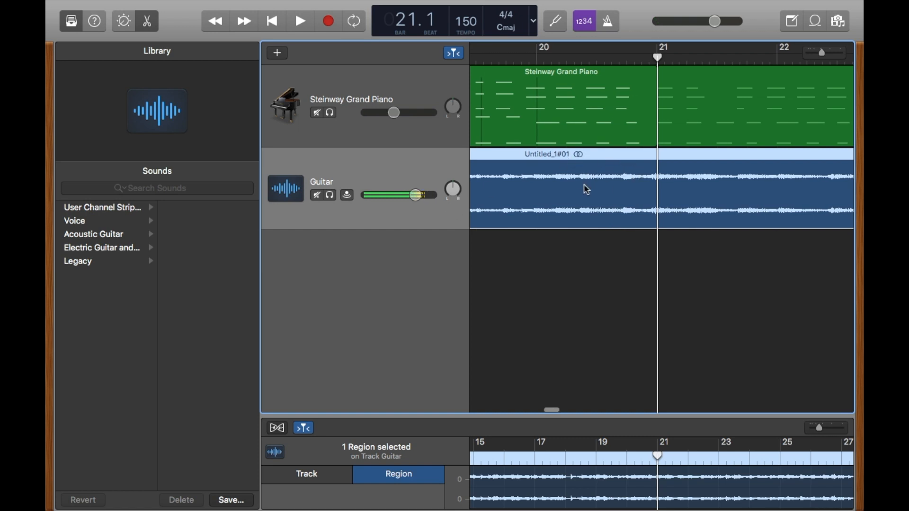
Compare the guitar waveform with the piano notes from bar 21 onward, in close-up and across the whole arrangement
scroll(584, 184, "right", 2)
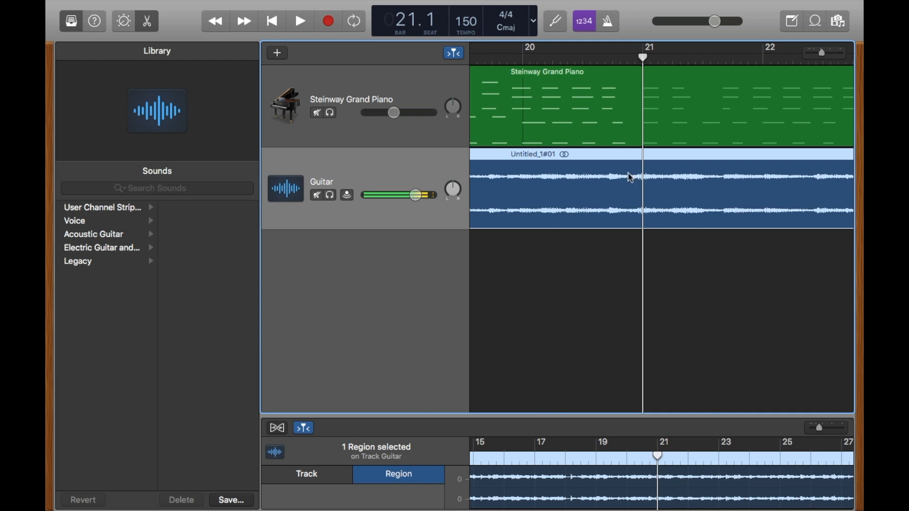
scroll(630, 180, "right", 15)
scroll(578, 189, "right", 2)
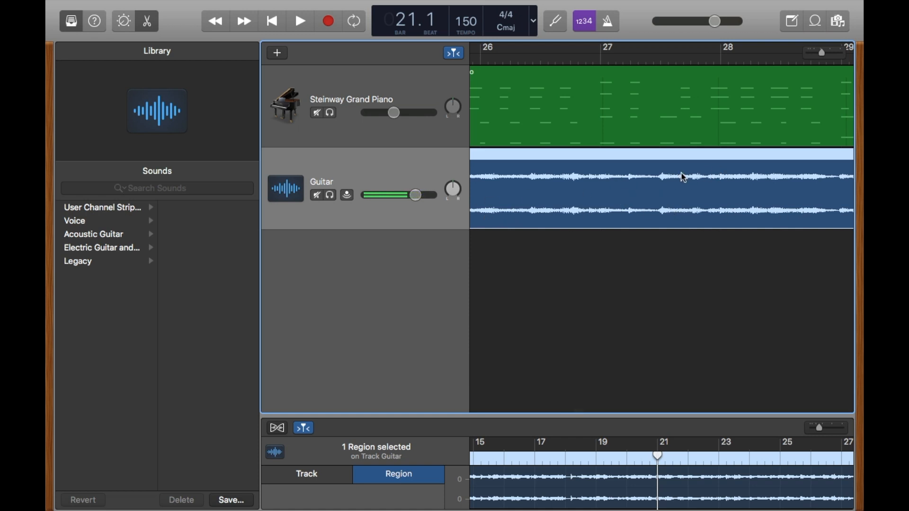
scroll(685, 178, "right", 15)
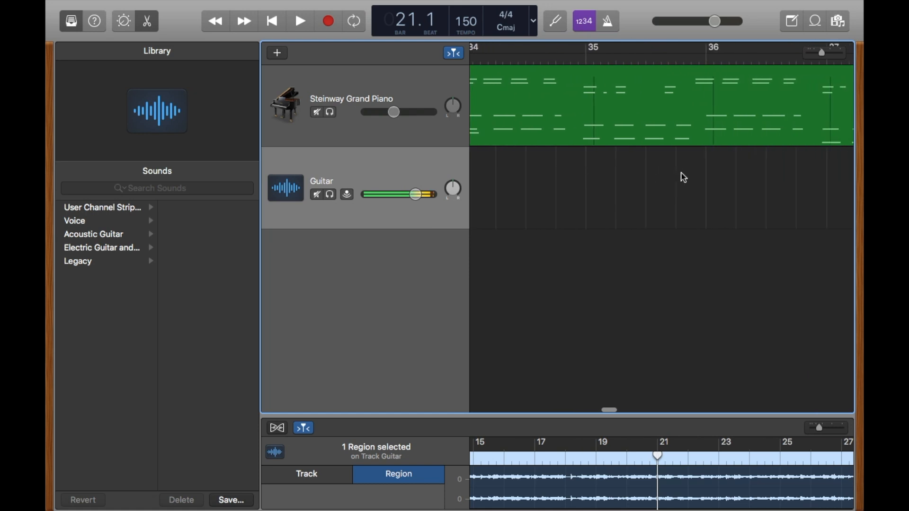
scroll(685, 178, "left", 20)
left_click(544, 134)
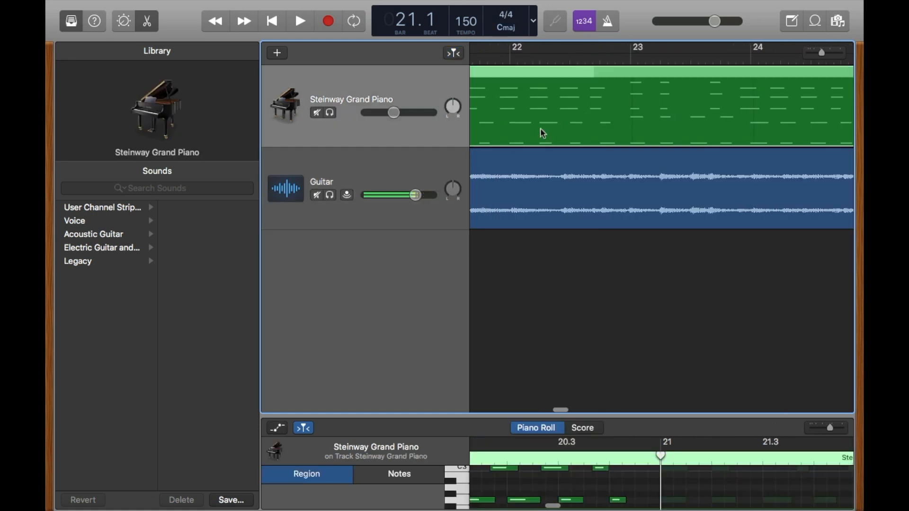
scroll(557, 171, "left", 3)
scroll(557, 171, "down", 10)
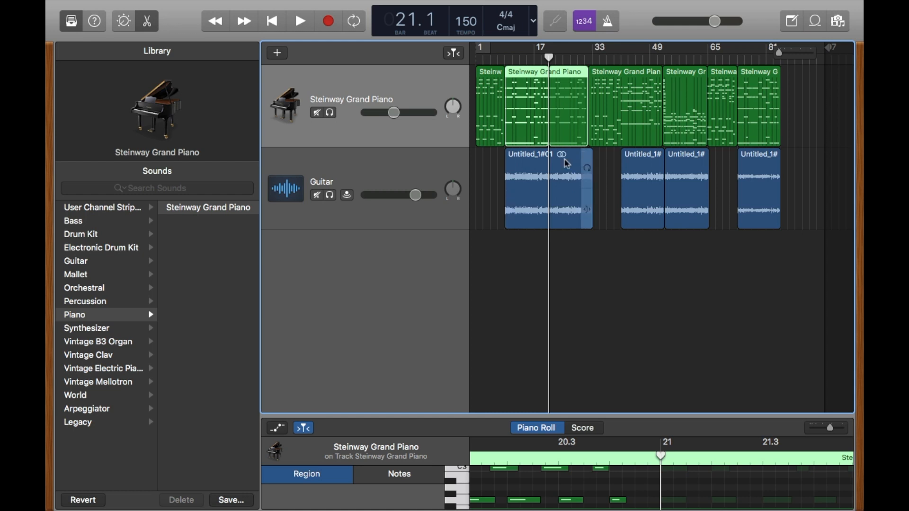
scroll(551, 162, "up", 10)
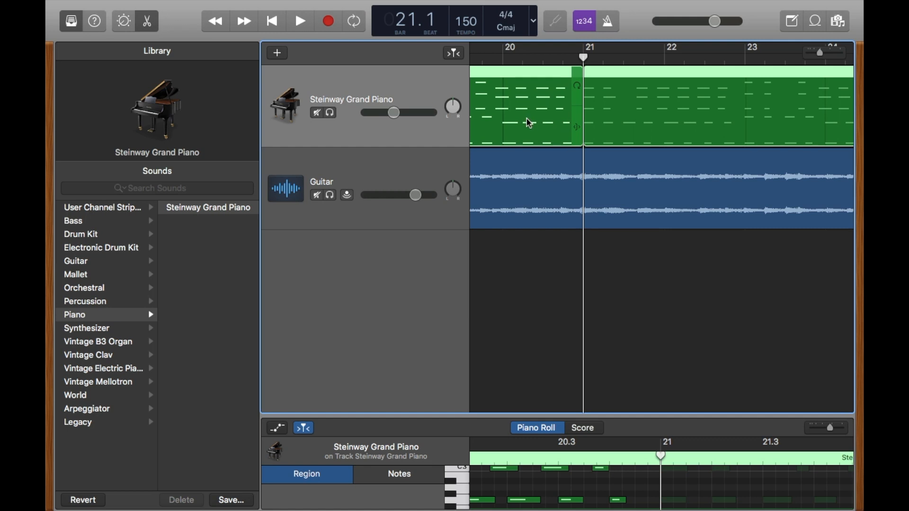
scroll(614, 221, "down", 10)
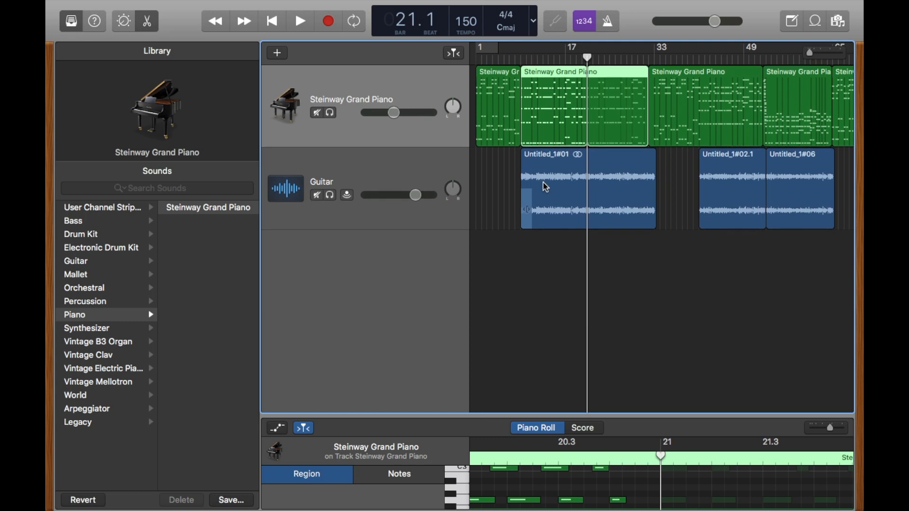
Try the Acoustic Guitar and Classic Clean sounds from the Guitar category on the piano track
left_click(87, 329)
left_click(77, 261)
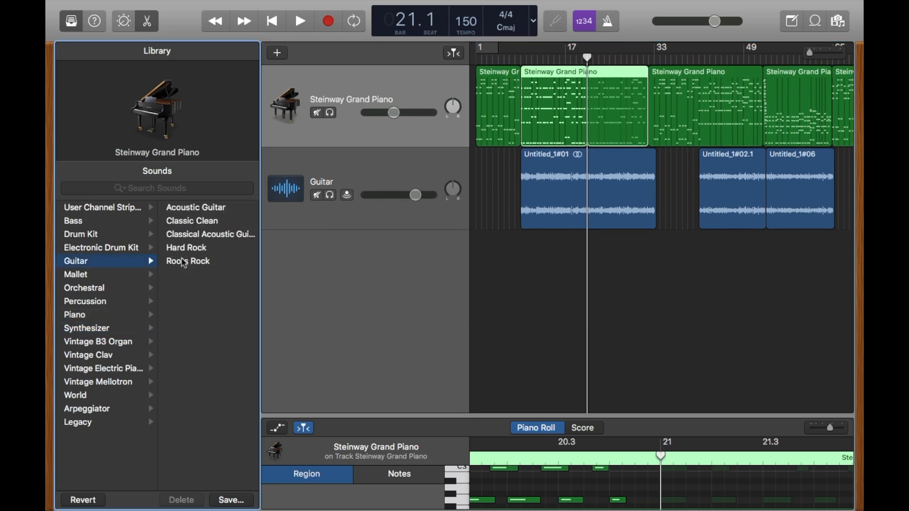
left_click(213, 208)
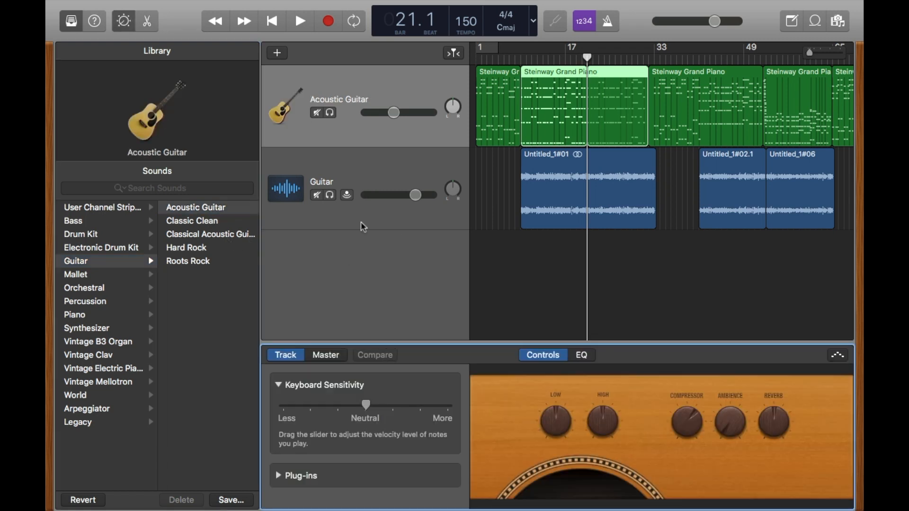
left_click(223, 222)
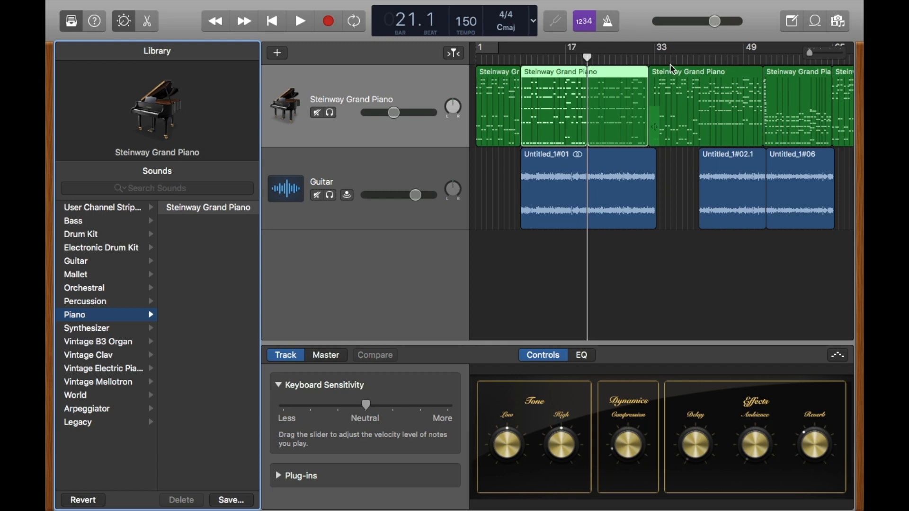
Review the arrangement through its last regions and move the playhead back to the song's start at bar 1
scroll(679, 101, "right", 3)
scroll(678, 101, "right", 6)
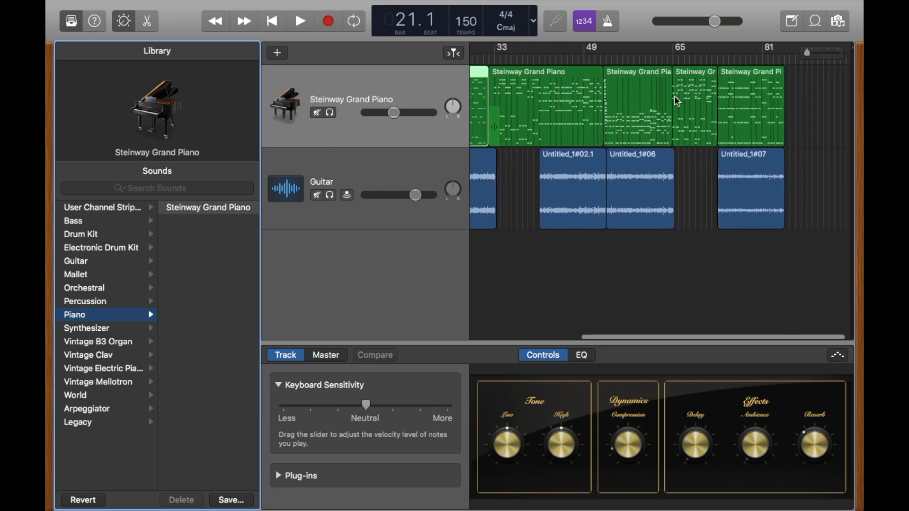
scroll(678, 101, "left", 8)
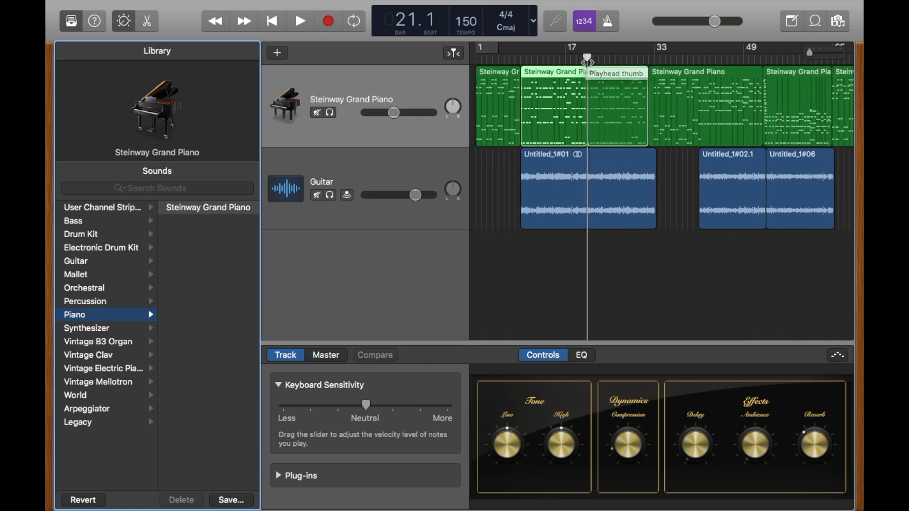
left_click_drag(587, 59, 475, 71)
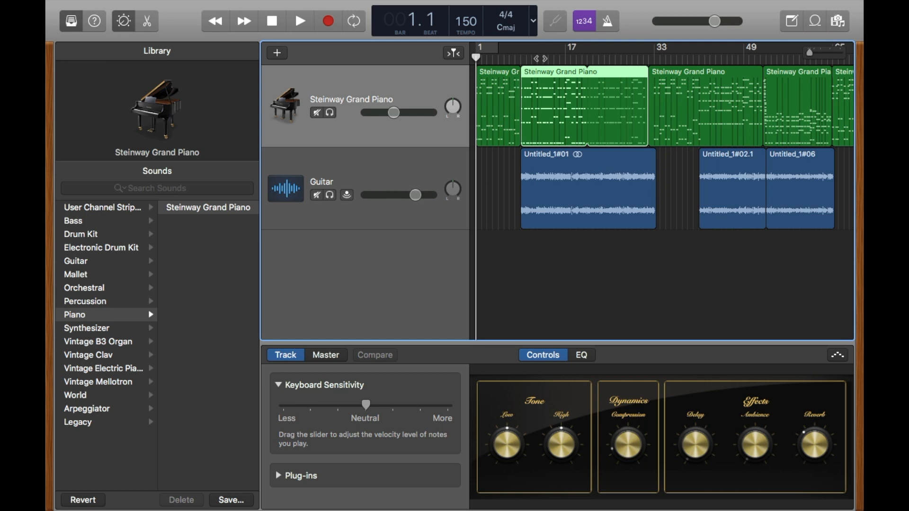
scroll(546, 84, "right", 10)
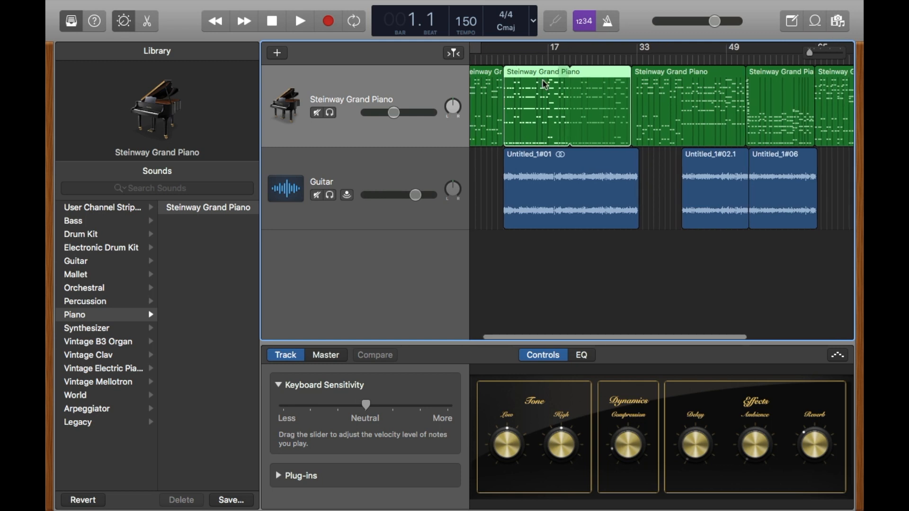
scroll(544, 81, "left", 10)
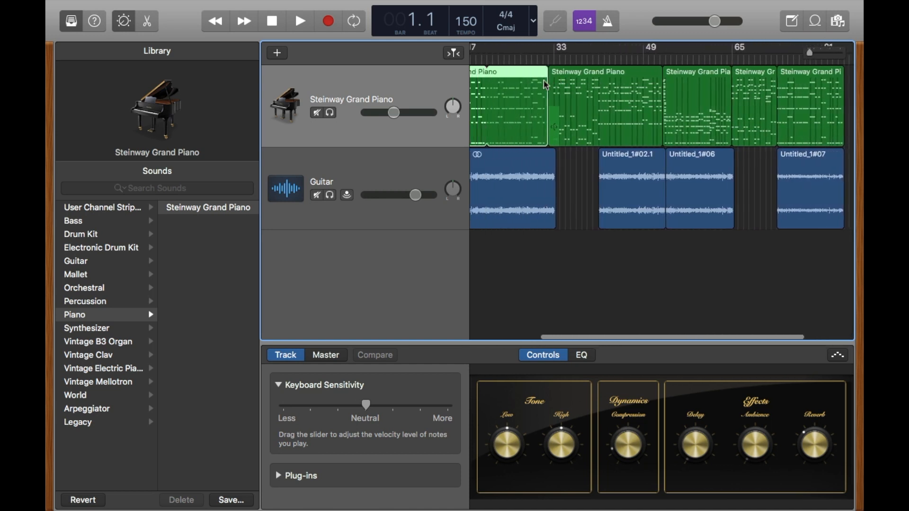